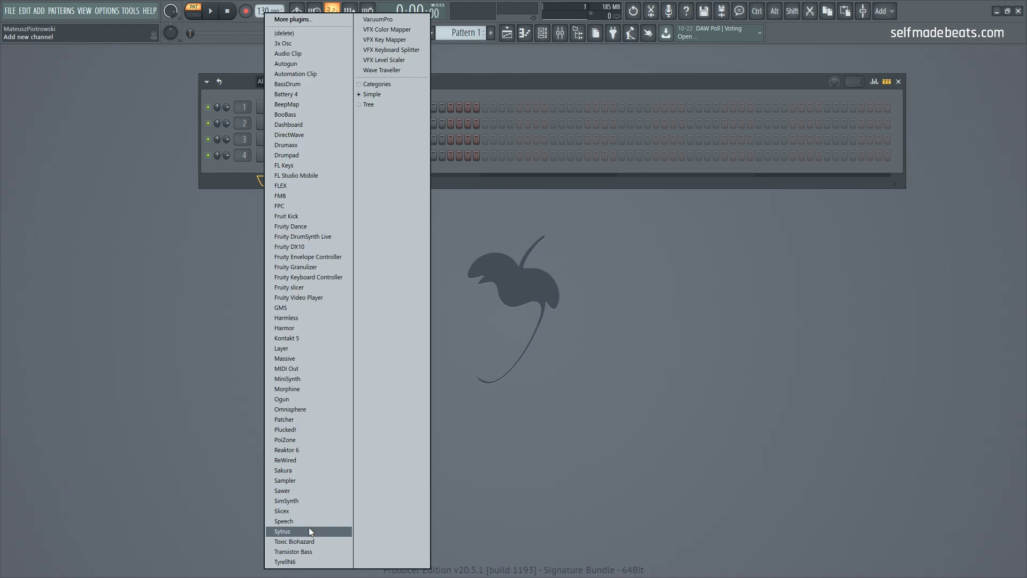
# Route the Sytrus channel to mixer track 1 and load its Default preset.
pyautogui.moveTo(365, 140); pyautogui.dragTo(690, 225)
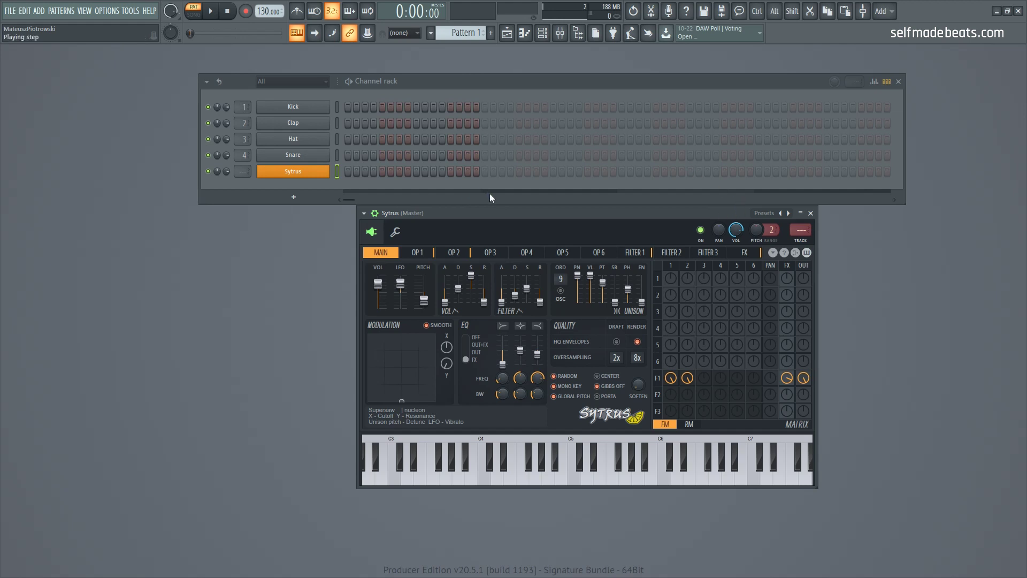
pyautogui.scroll(1, 250, 177)
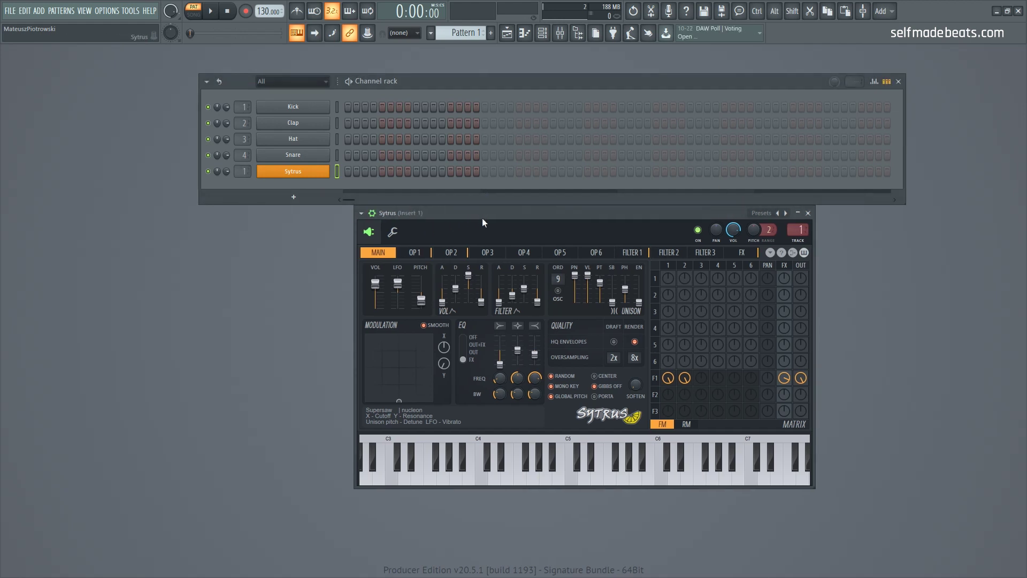
pyautogui.click(767, 217)
pyautogui.click(284, 17)
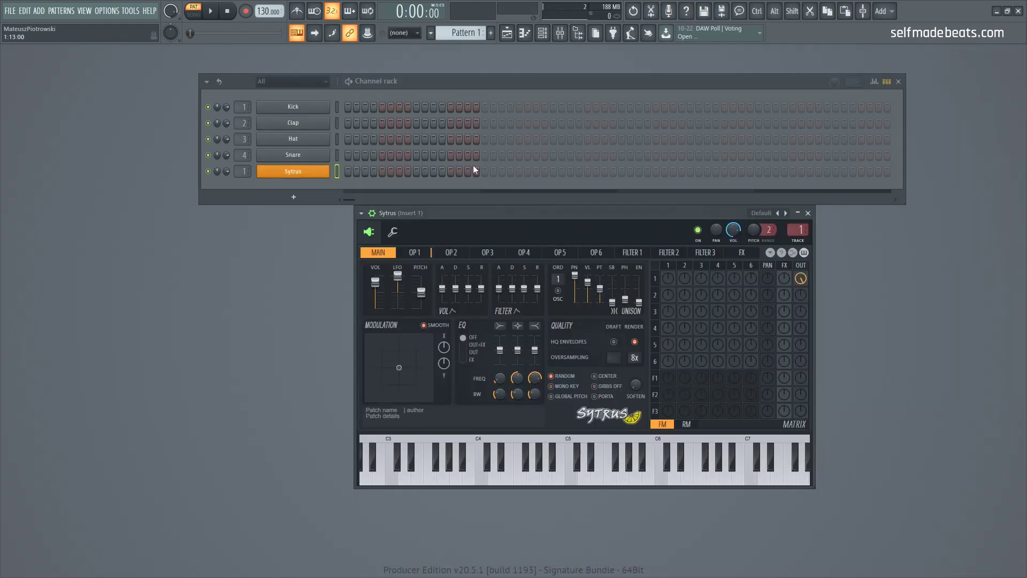
# Raise operator 1's FL and NS sliders to maximum, and set the main EQ to OUT+FX with bands 1 and 3 at -18 dB.
pyautogui.click(414, 252)
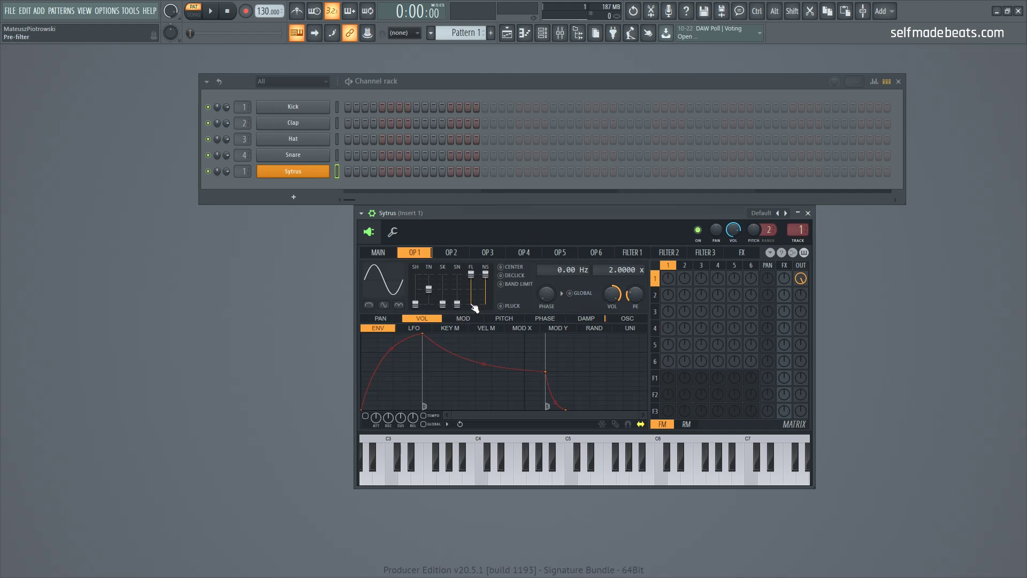
pyautogui.click(389, 255)
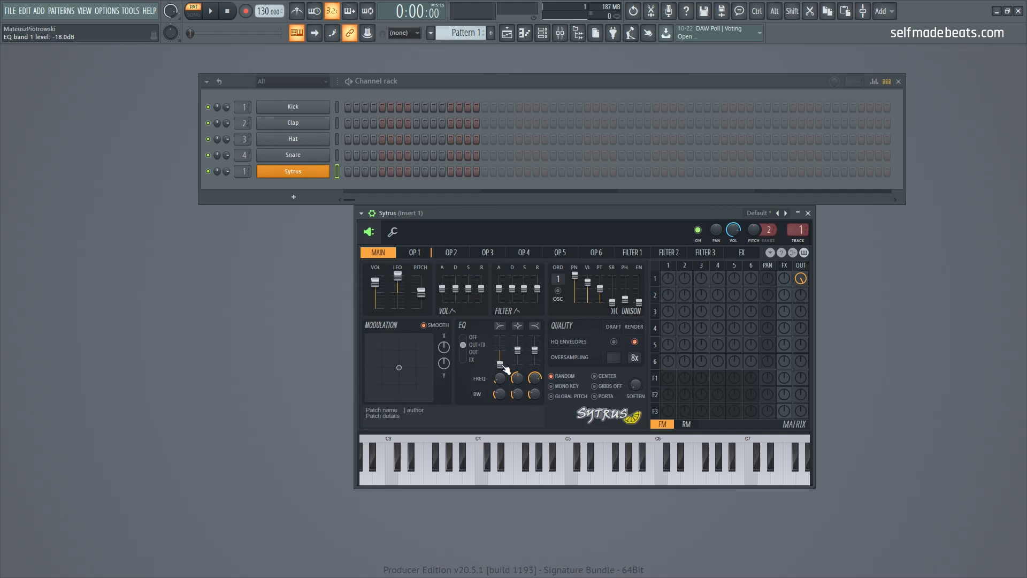
pyautogui.moveTo(534, 350); pyautogui.dragTo(535, 365)
pyautogui.moveTo(524, 214); pyautogui.dragTo(530, 205)
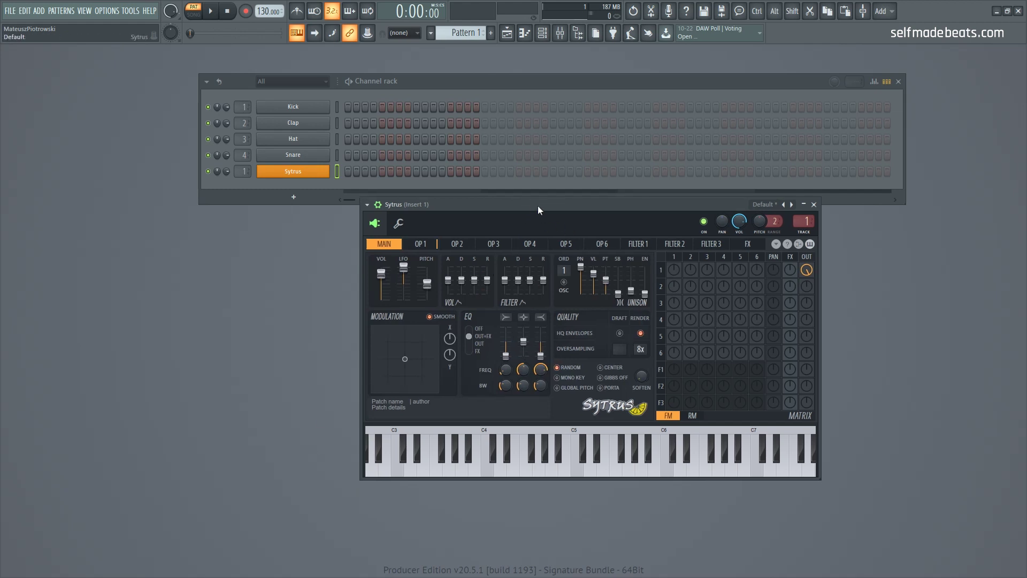
# Play the two-note Sytrus pattern while raising the frequency and bandwidth of EQ band 3.
pyautogui.click(483, 197)
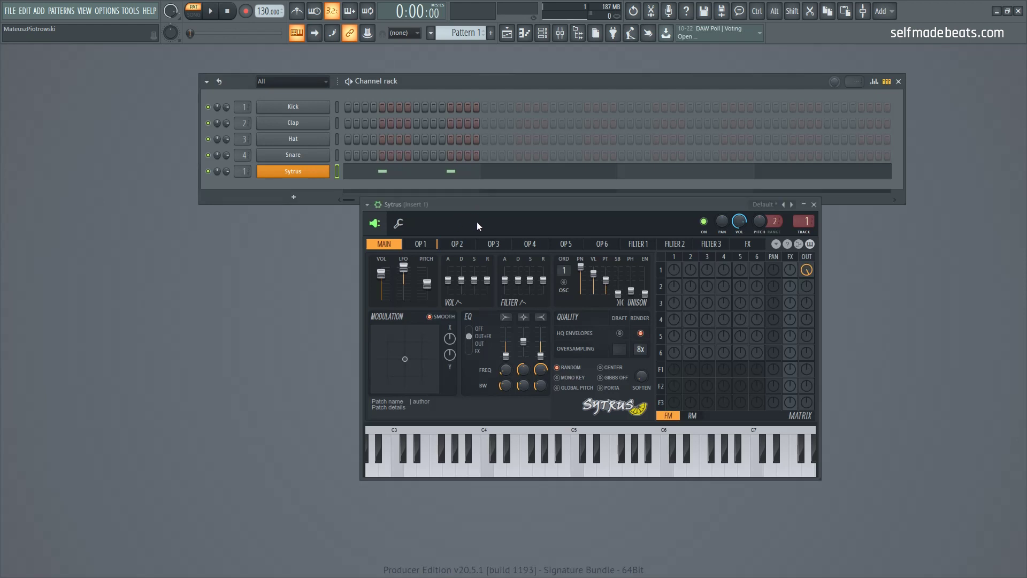
pyautogui.moveTo(484, 207); pyautogui.dragTo(469, 198)
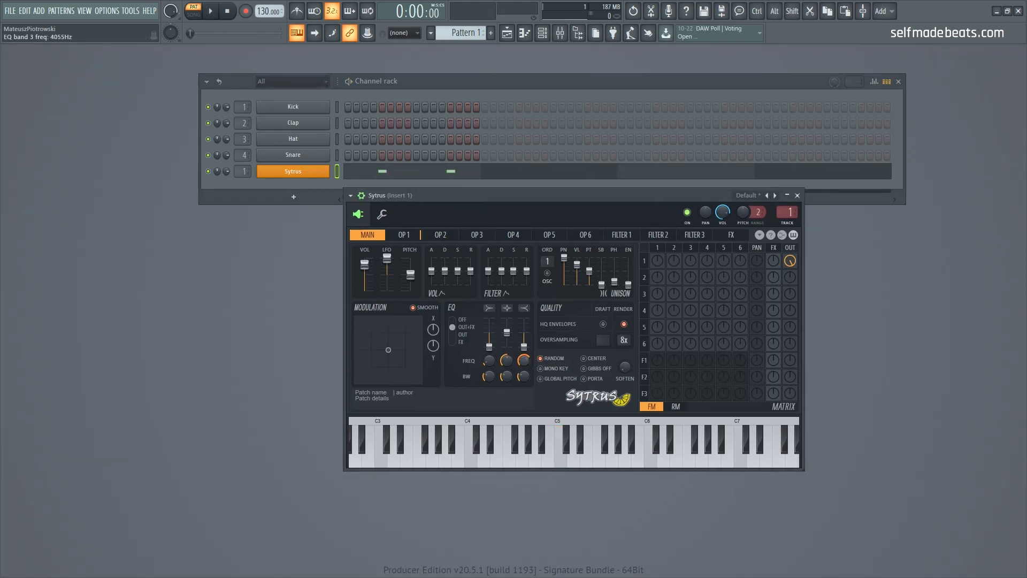
pyautogui.press('space')
pyautogui.moveTo(527, 360); pyautogui.dragTo(527, 342)
pyautogui.moveTo(524, 379); pyautogui.dragTo(525, 360)
pyautogui.press('space')
# Reshape operator 1's volume envelope into an instant attack that decays from full level to 0% at about 0:411.
pyautogui.click(406, 235)
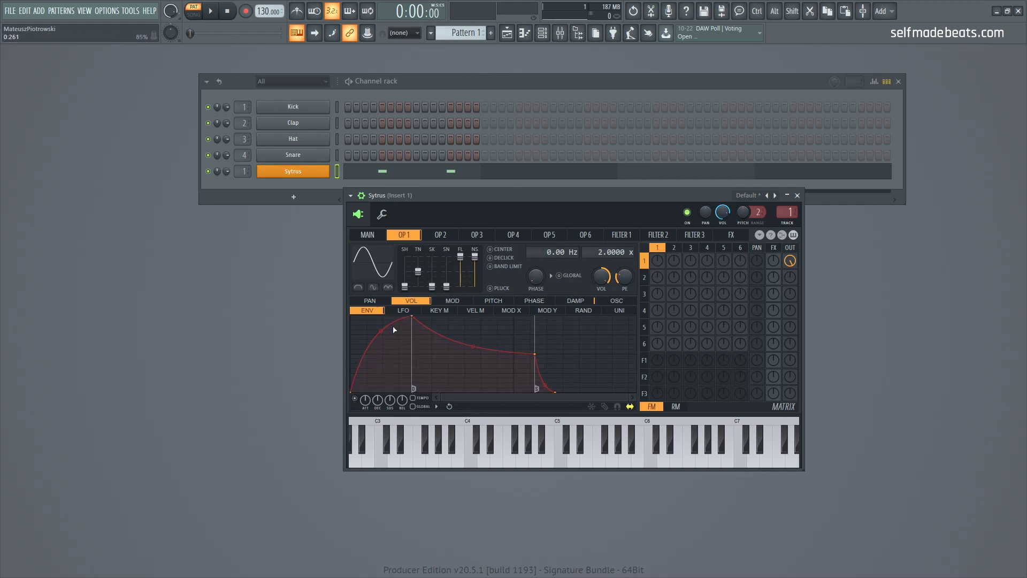
pyautogui.moveTo(415, 316); pyautogui.dragTo(351, 317)
pyautogui.rightClick(473, 354)
pyautogui.click(479, 369)
pyautogui.moveTo(491, 392); pyautogui.dragTo(420, 406)
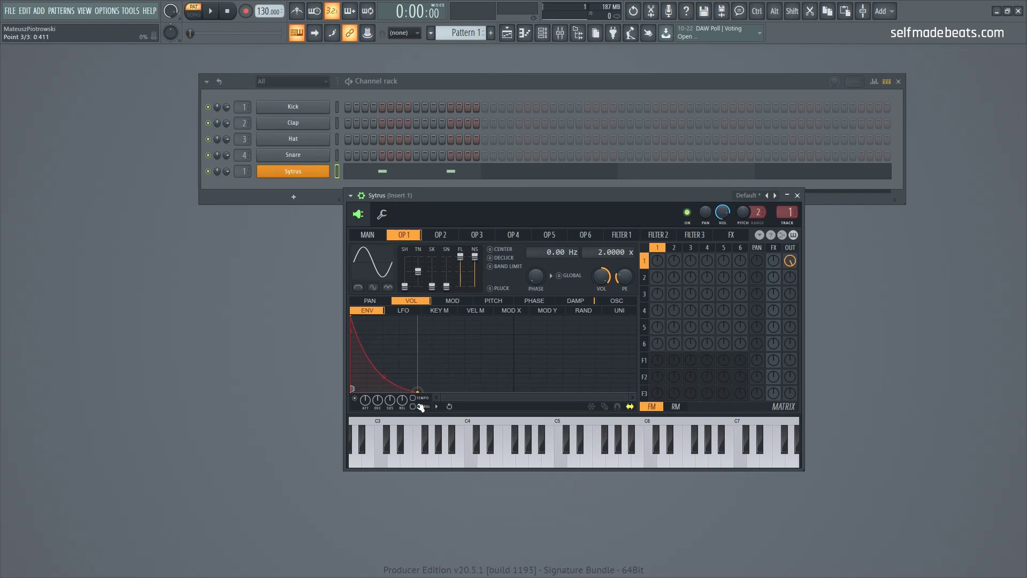
# Make operator 1's volume envelope tempo-based and shape a short first decay from a lowered start point to 0%.
pyautogui.moveTo(622, 399); pyautogui.dragTo(452, 400)
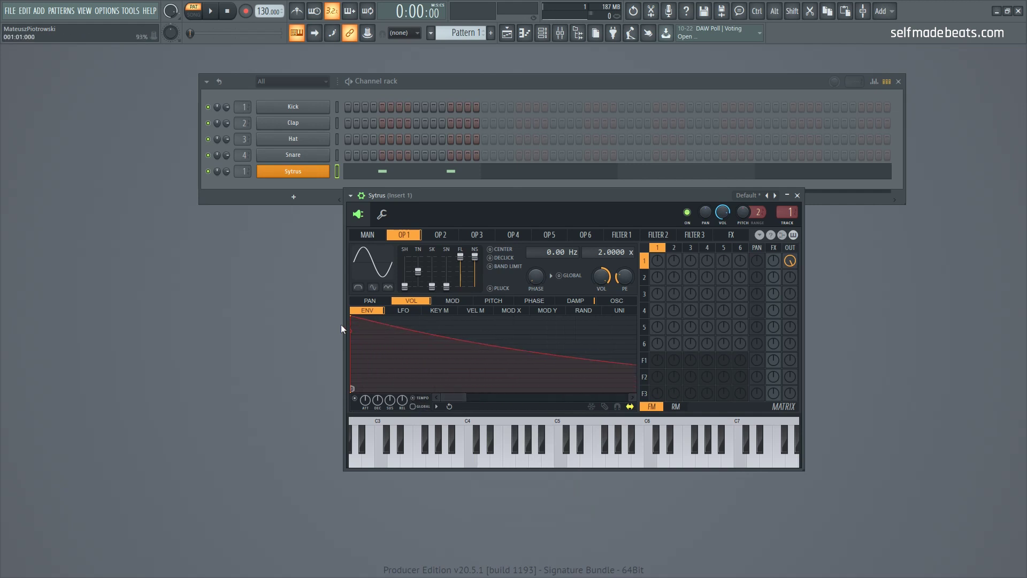
pyautogui.moveTo(351, 319); pyautogui.dragTo(336, 342)
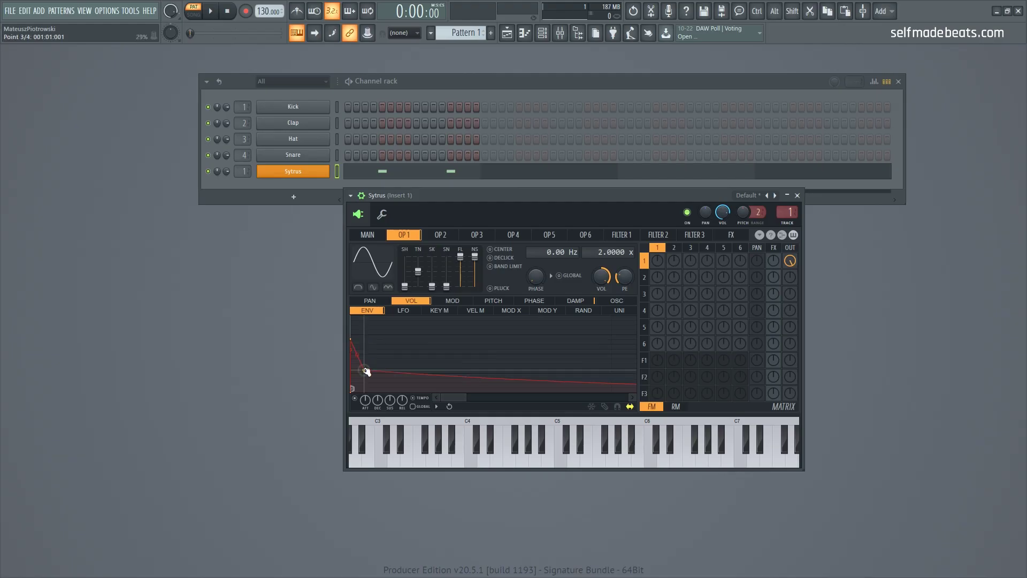
pyautogui.moveTo(363, 369); pyautogui.dragTo(369, 398)
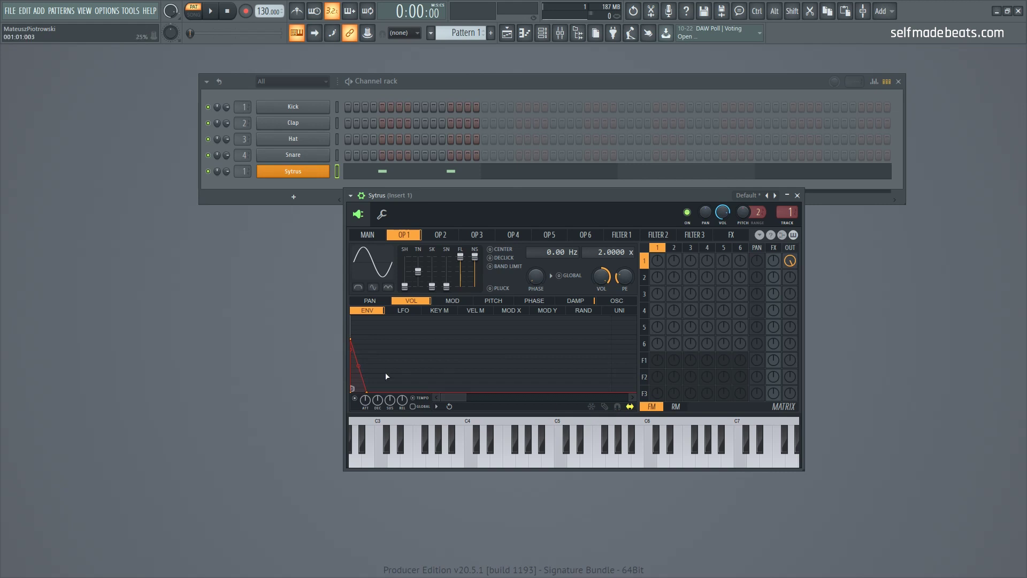
# Add a full-level second peak and a lower third peak to operator 1's volume envelope, each decaying to 0%.
pyautogui.moveTo(374, 357); pyautogui.dragTo(394, 392)
pyautogui.rightClick(396, 345)
pyautogui.moveTo(396, 345); pyautogui.dragTo(426, 393)
pyautogui.rightClick(414, 367)
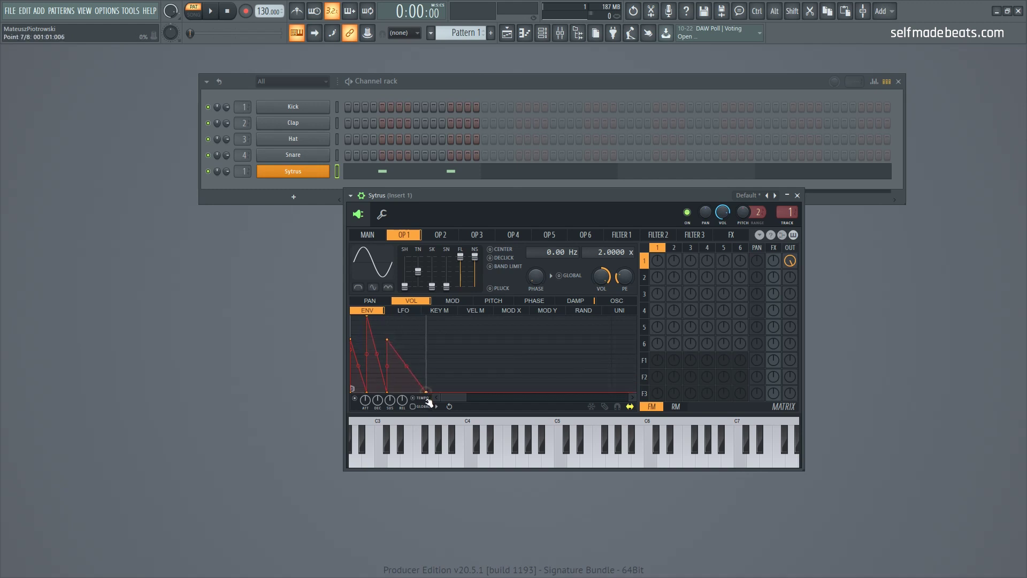
# Delete the surplus far end point so operator 1's volume envelope finishes with the third decay.
pyautogui.scroll(-3, 456, 356)
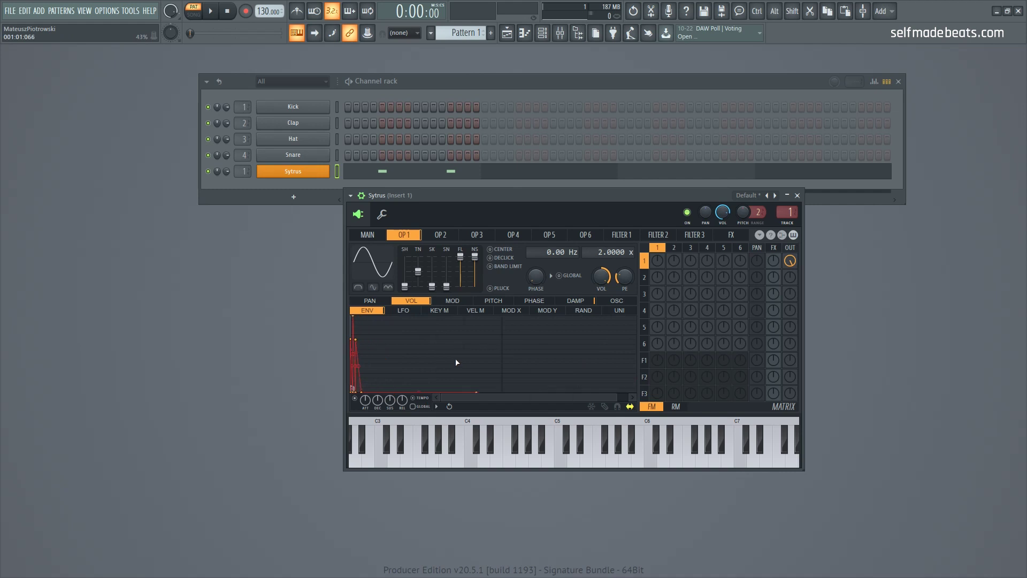
pyautogui.rightClick(478, 392)
pyautogui.click(495, 407)
pyautogui.moveTo(621, 397); pyautogui.dragTo(397, 396)
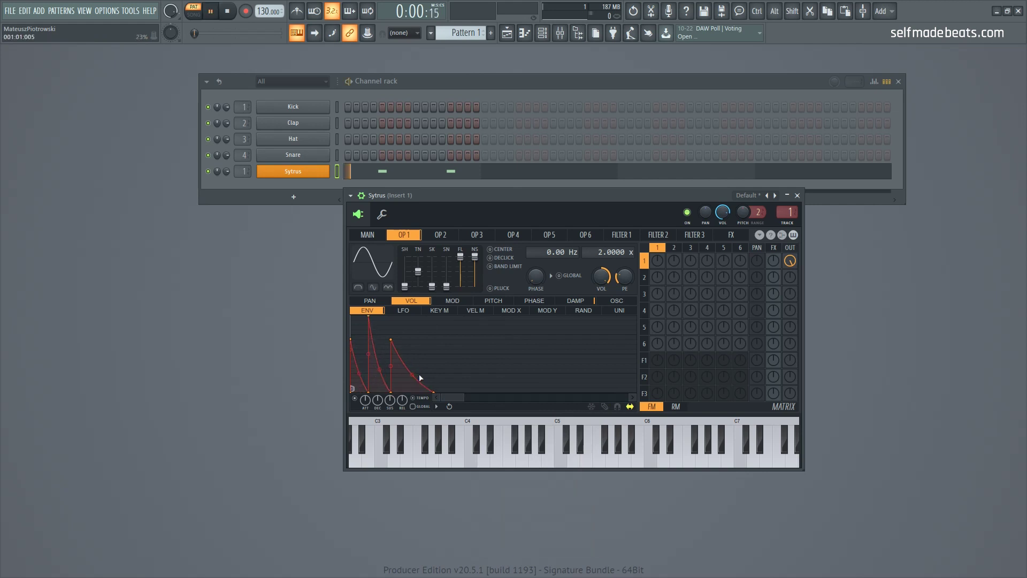
# Move the end point of operator 1's volume envelope later to lengthen the final decay, and play the pattern.
pyautogui.press('space')
pyautogui.moveTo(435, 394); pyautogui.dragTo(482, 393)
pyautogui.press('space')
pyautogui.press('space')
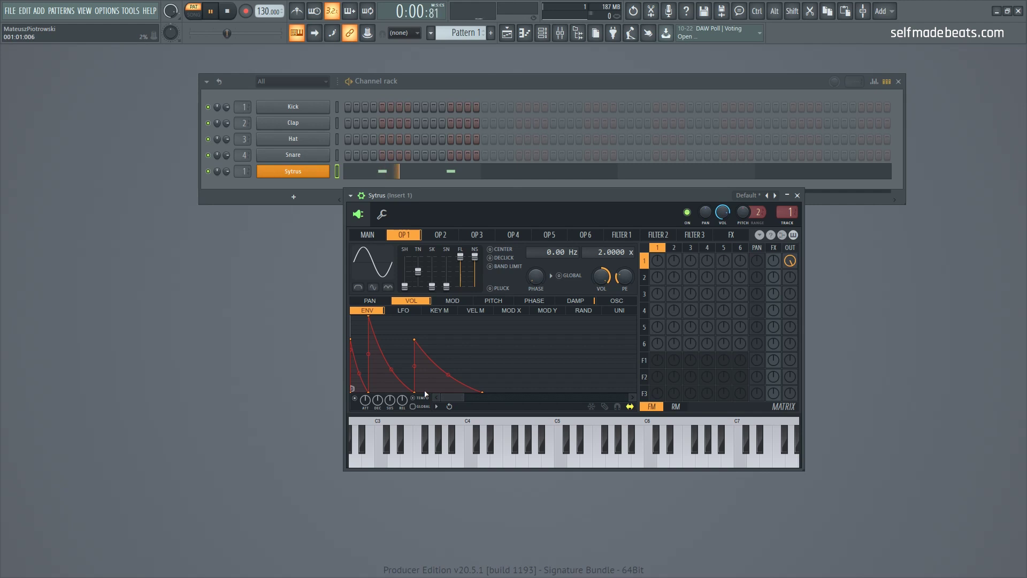
# Move the third envelope peak to about 001:01:006 and extend its decay slightly, checking the result in playback.
pyautogui.moveTo(415, 392); pyautogui.dragTo(426, 393)
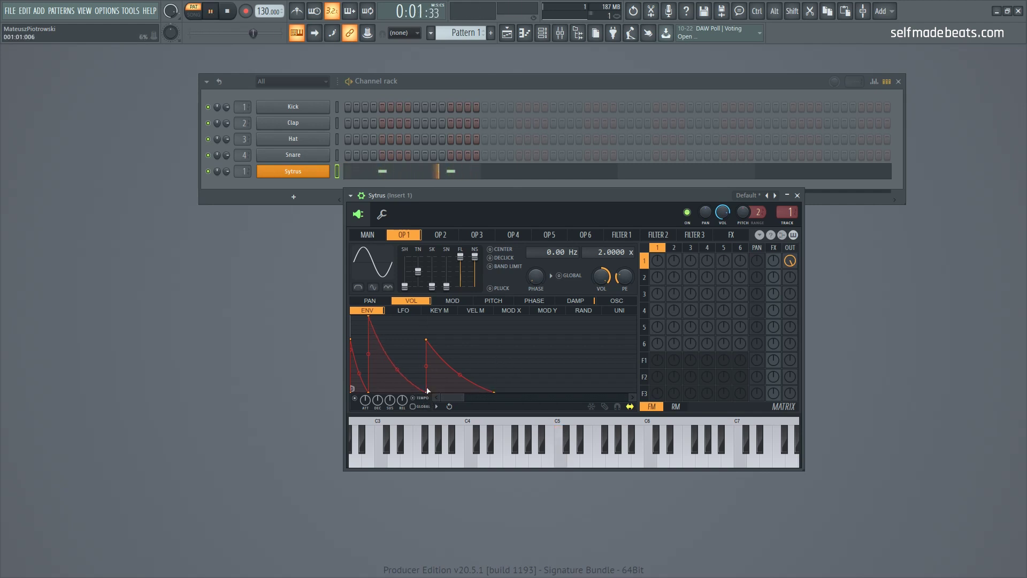
pyautogui.press('space')
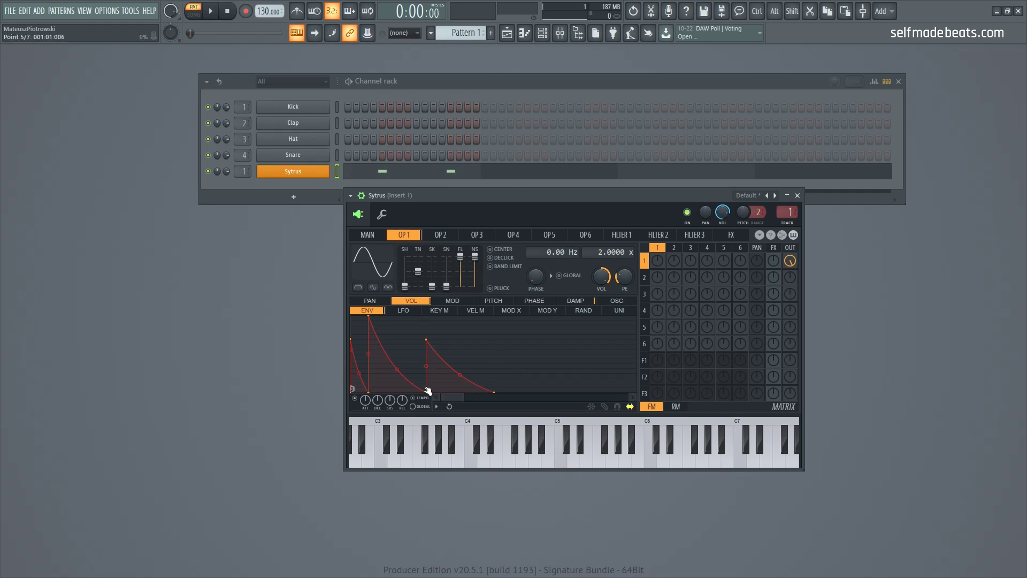
pyautogui.moveTo(496, 395); pyautogui.dragTo(507, 393)
pyautogui.press('space')
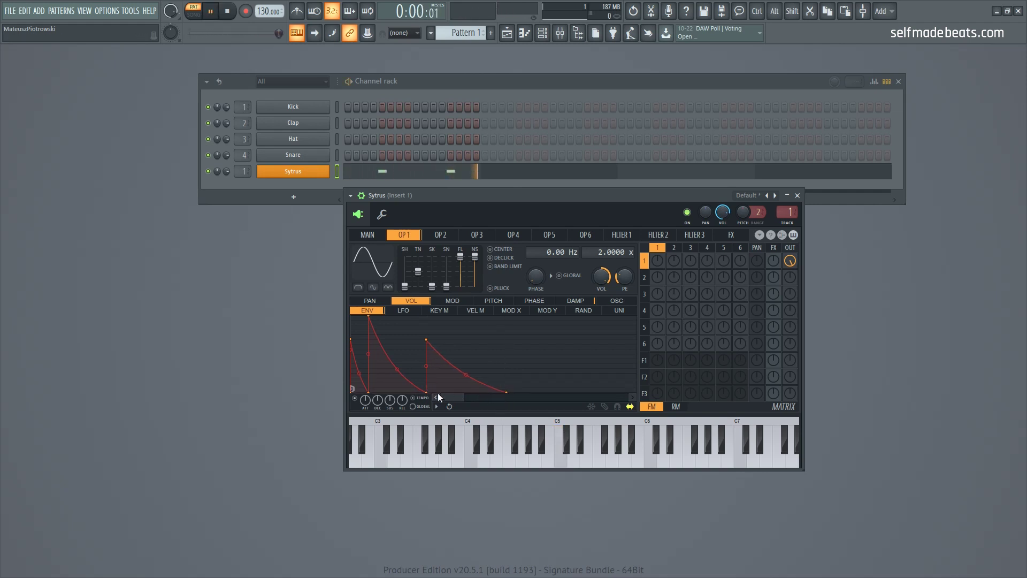
# Shift the third and second peaks of operator 1's volume envelope slightly later, auditioning the pattern between changes.
pyautogui.moveTo(428, 391); pyautogui.dragTo(436, 392)
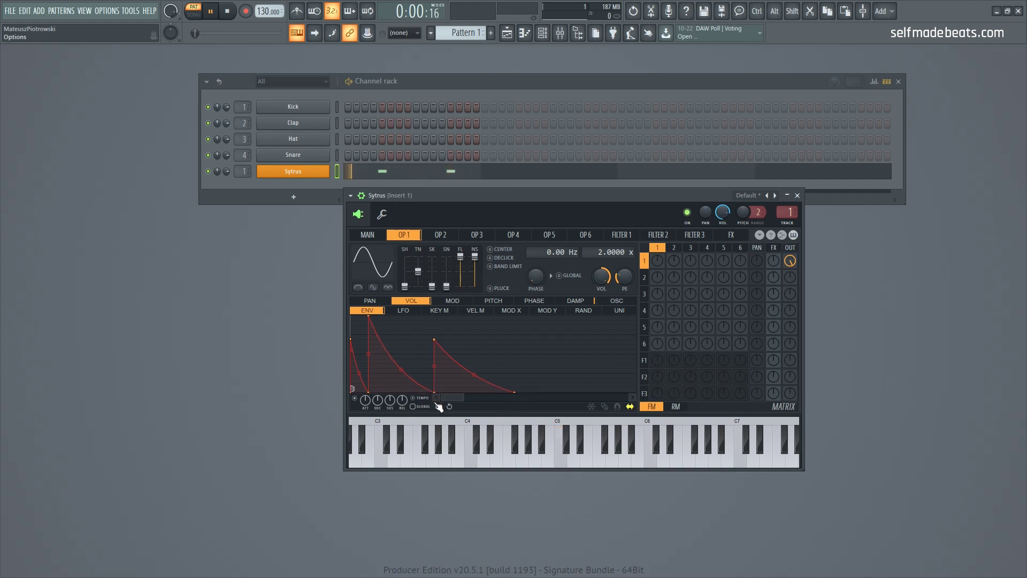
pyautogui.press('space')
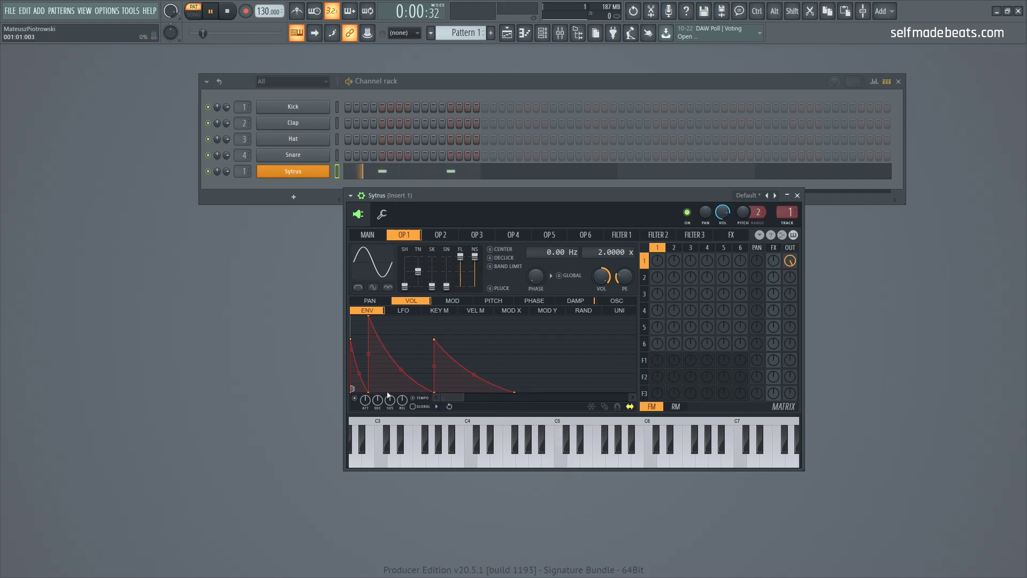
pyautogui.moveTo(373, 392); pyautogui.dragTo(377, 393)
pyautogui.press('space')
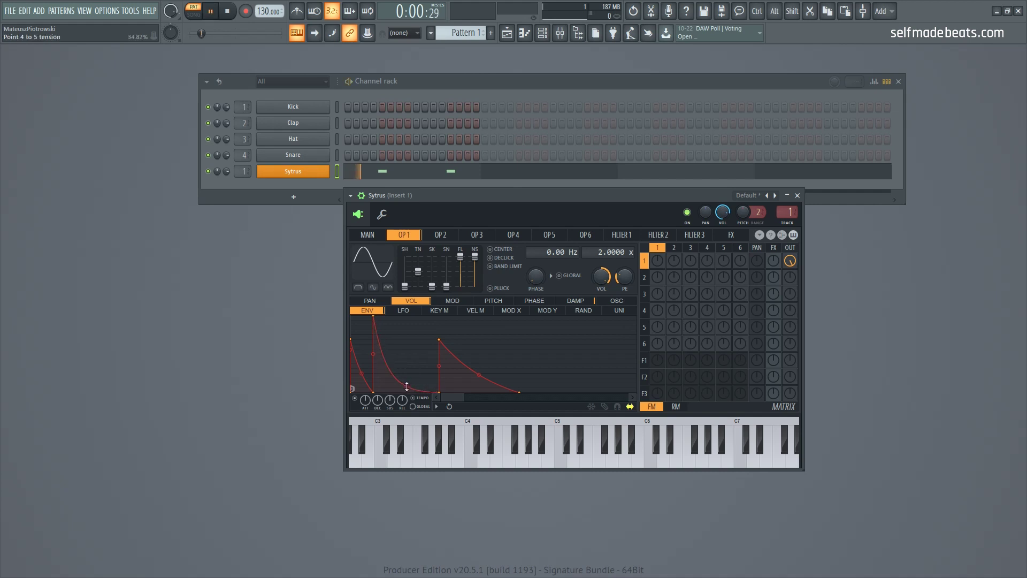
# Soften the second decay's curve and adjust the third decay's tension to a gentle inward bend while listening.
pyautogui.moveTo(408, 386)
pyautogui.mouseDown()
pyautogui.moveTo(409, 334)
pyautogui.moveTo(406, 367)
pyautogui.mouseUp()
pyautogui.press('space')
pyautogui.press('space')
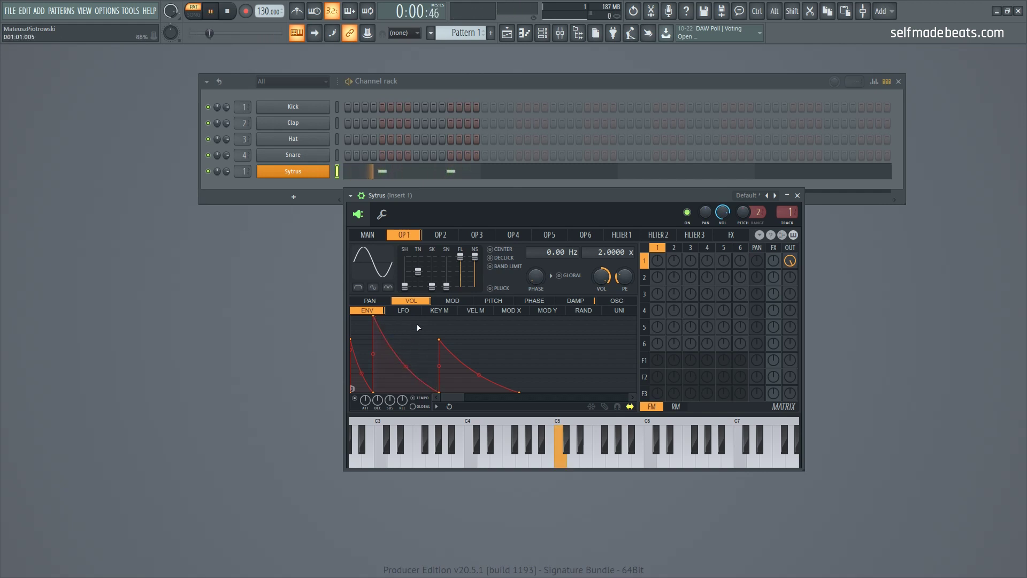
pyautogui.moveTo(479, 375); pyautogui.dragTo(479, 360)
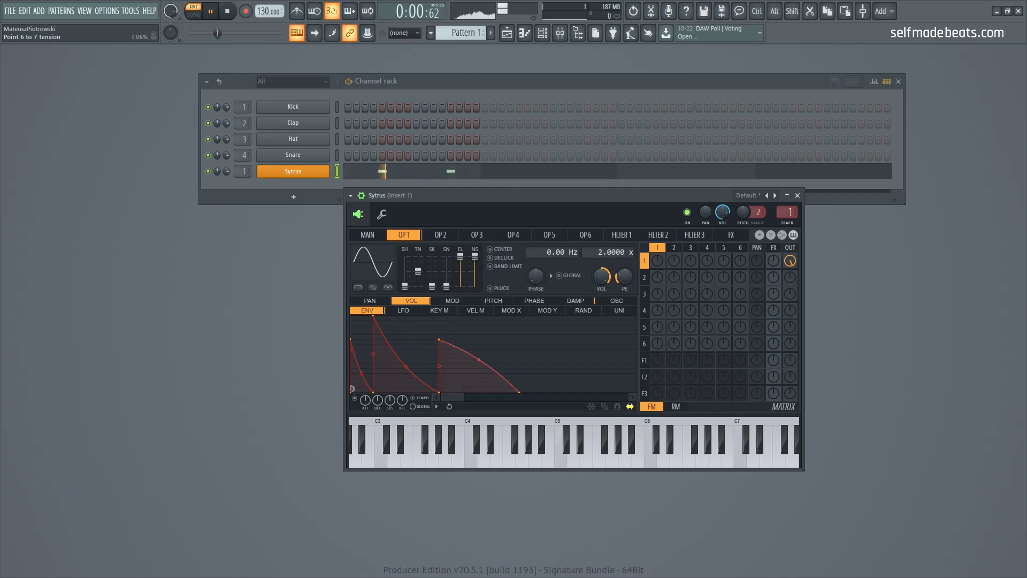
pyautogui.moveTo(479, 360); pyautogui.dragTo(477, 379)
pyautogui.press('space')
# Bend the first decay of operator 1's volume envelope to a nearly straight line and audition the pattern.
pyautogui.moveTo(362, 373); pyautogui.dragTo(362, 358)
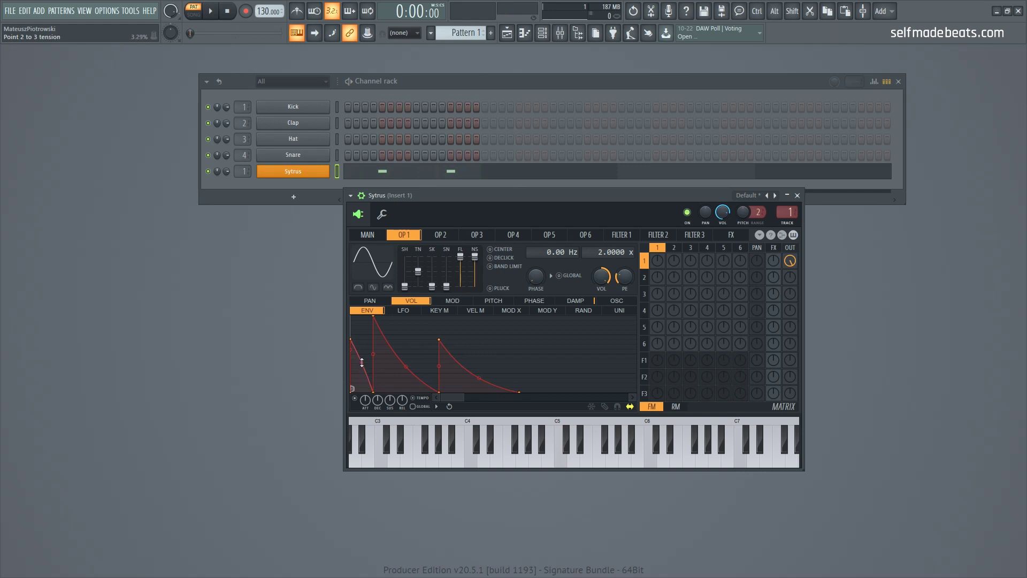
pyautogui.press('space')
pyautogui.moveTo(362, 358); pyautogui.dragTo(361, 354)
pyautogui.moveTo(362, 355); pyautogui.dragTo(362, 362)
pyautogui.press('space')
pyautogui.press('space')
pyautogui.press('space')
pyautogui.press('space')
pyautogui.press('space')
# Load Fruity WaveShaper into effect slot 1 of mixer track Insert 1.
pyautogui.click(560, 33)
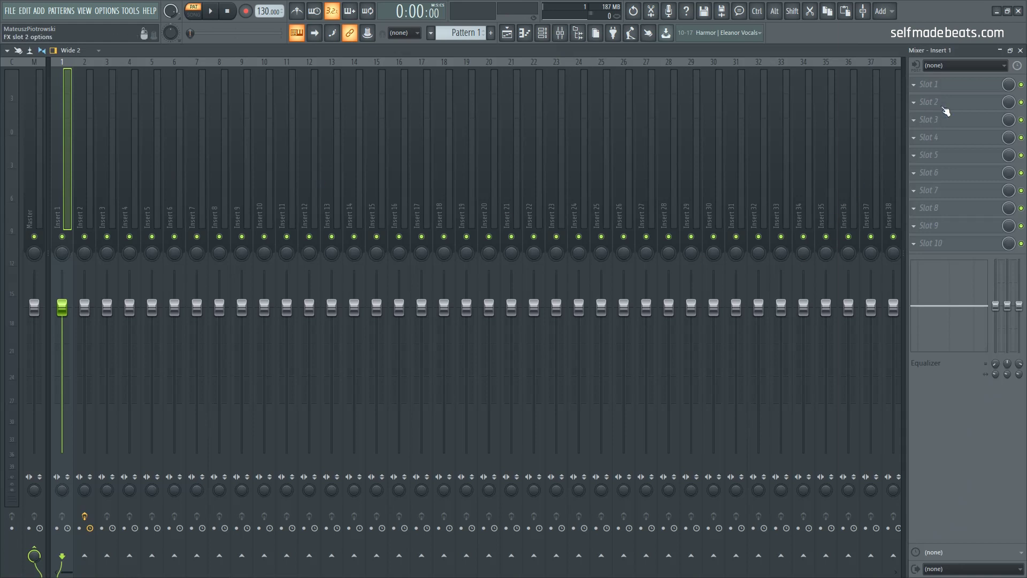
pyautogui.click(955, 89)
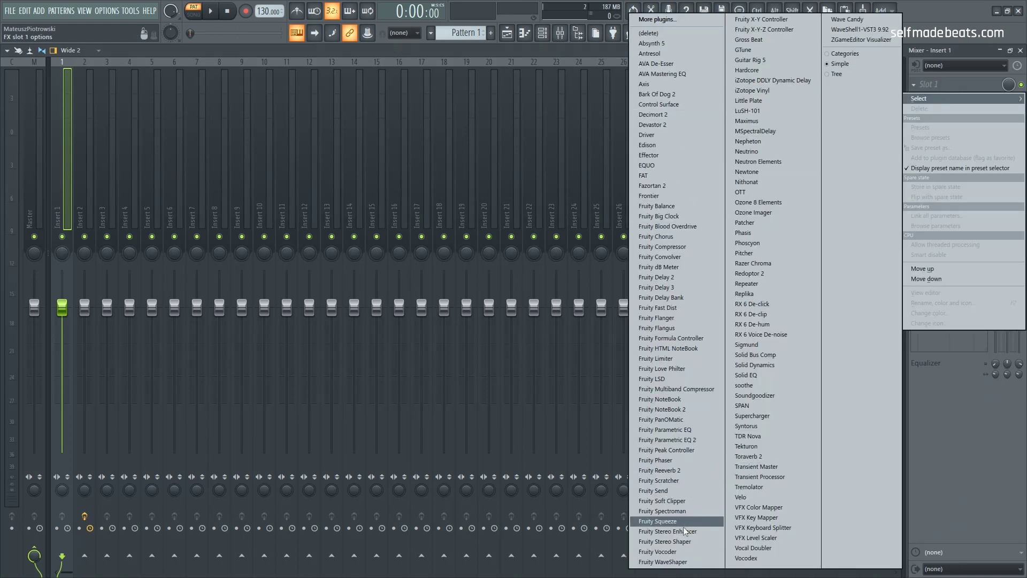
pyautogui.click(687, 563)
pyautogui.moveTo(590, 155); pyautogui.dragTo(606, 154)
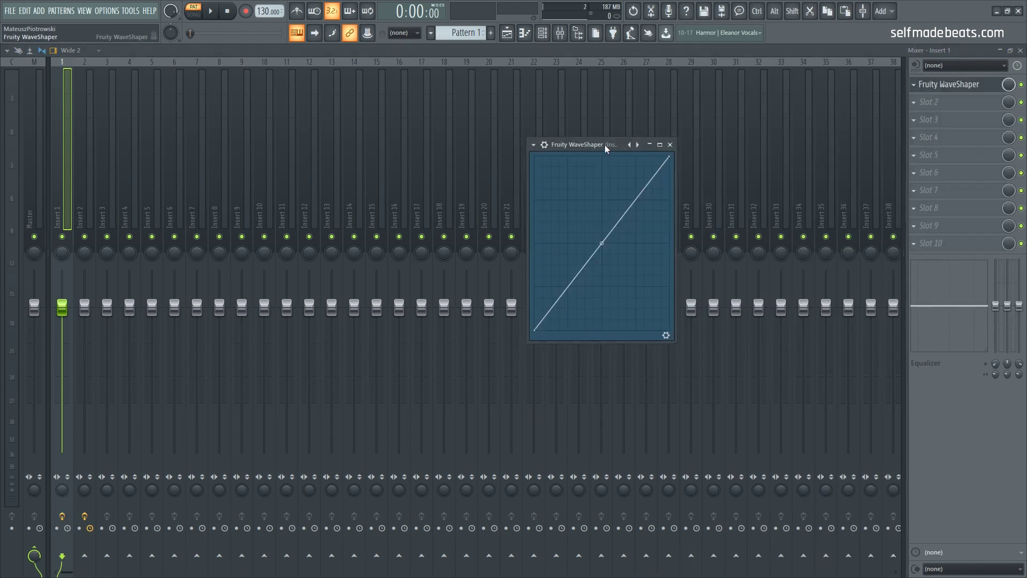
# Add a WaveShaper curve point at about 0.22, 0.58 and bow both segments upward while the pattern plays.
pyautogui.moveTo(602, 243); pyautogui.dragTo(564, 230)
pyautogui.rightClick(552, 225)
pyautogui.rightClick(544, 228)
pyautogui.press('space')
pyautogui.moveTo(617, 158); pyautogui.dragTo(617, 154)
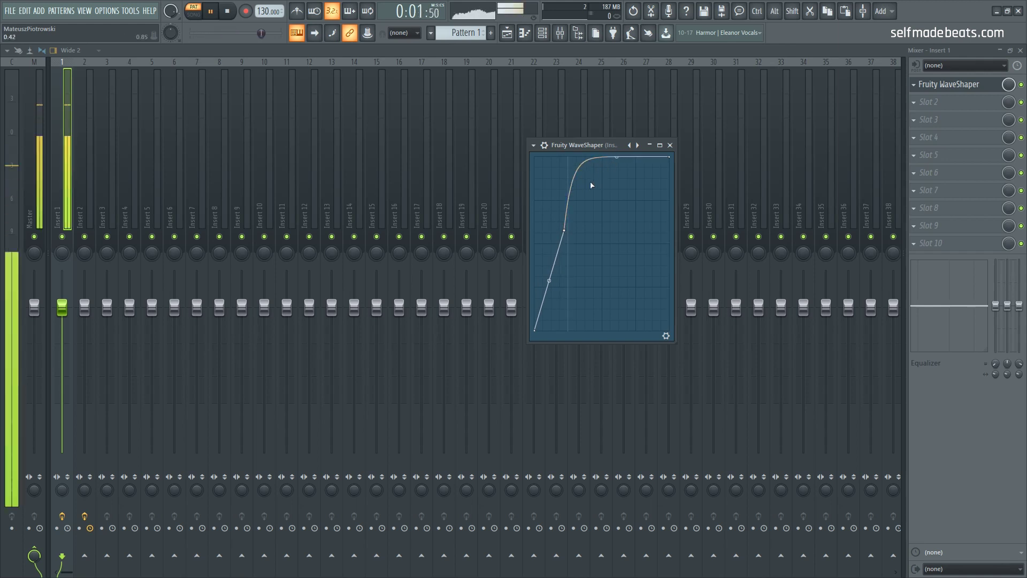
pyautogui.moveTo(549, 280); pyautogui.dragTo(550, 240)
pyautogui.press('space')
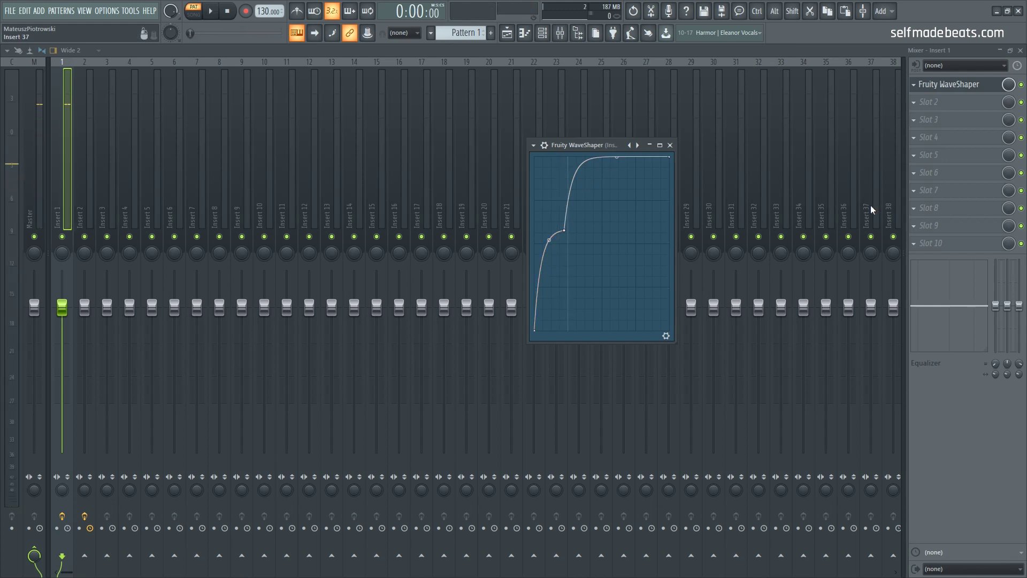
# Load Fruity Limiter into effect slot 10 of mixer track Insert 1.
pyautogui.click(958, 247)
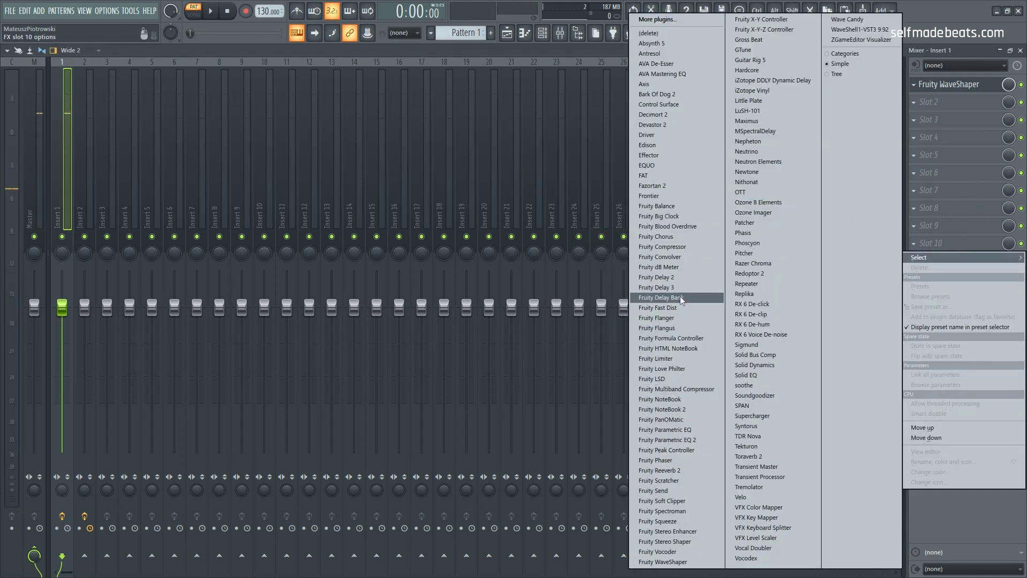
pyautogui.click(677, 358)
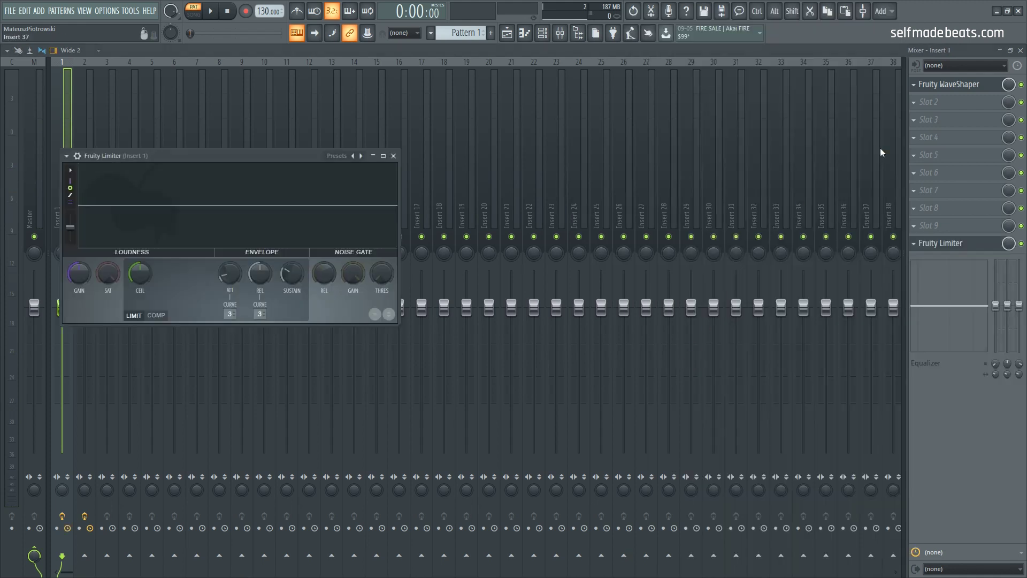
# Reopen Fruity WaveShaper and shift its middle curve point slightly toward a lower input level during playback.
pyautogui.click(955, 86)
pyautogui.press('space')
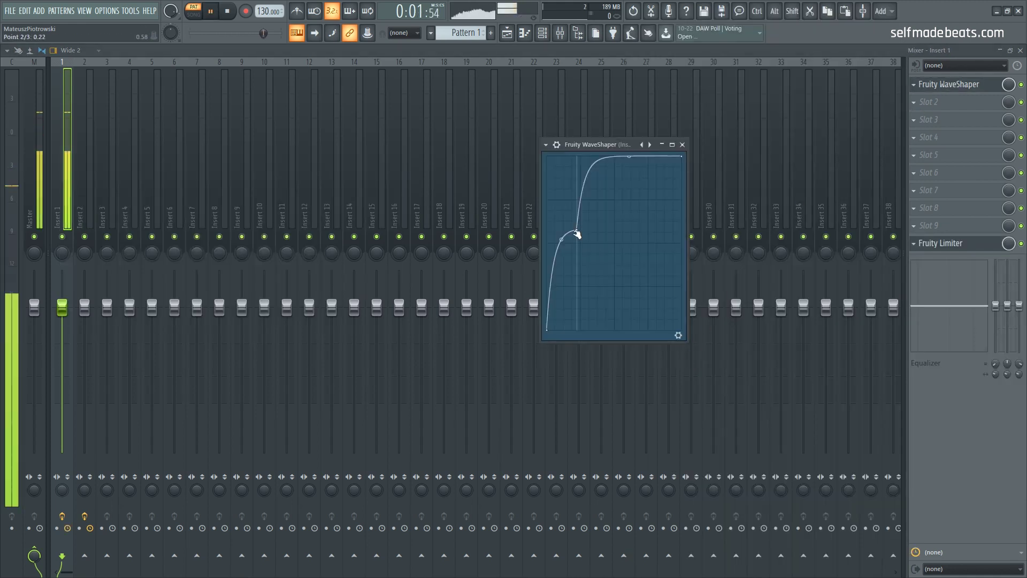
pyautogui.moveTo(578, 232); pyautogui.dragTo(571, 231)
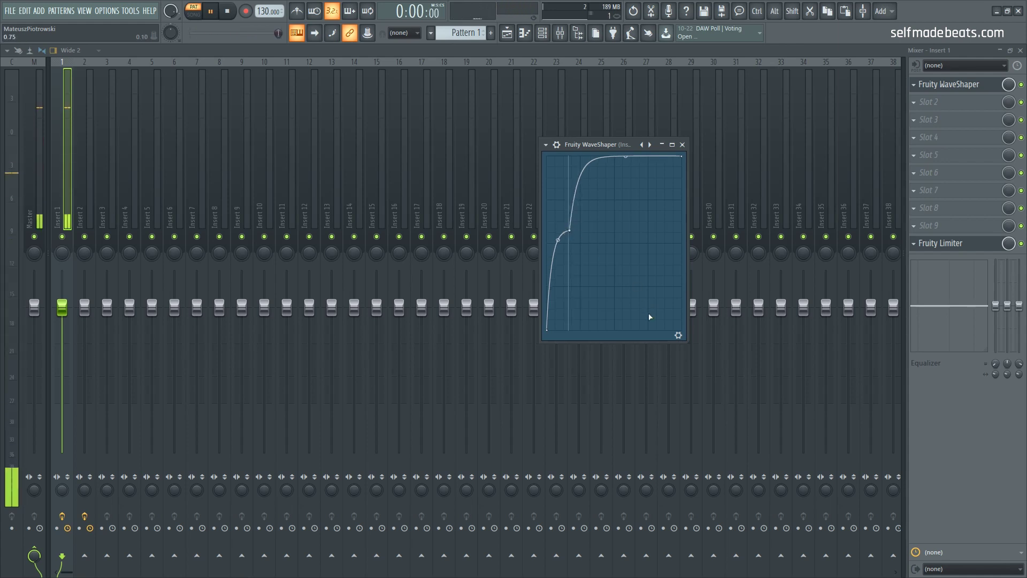
# Show the Fruity WaveShaper control section and adjust its post gain while auditioning the pattern.
pyautogui.click(679, 335)
pyautogui.moveTo(673, 299); pyautogui.dragTo(673, 289)
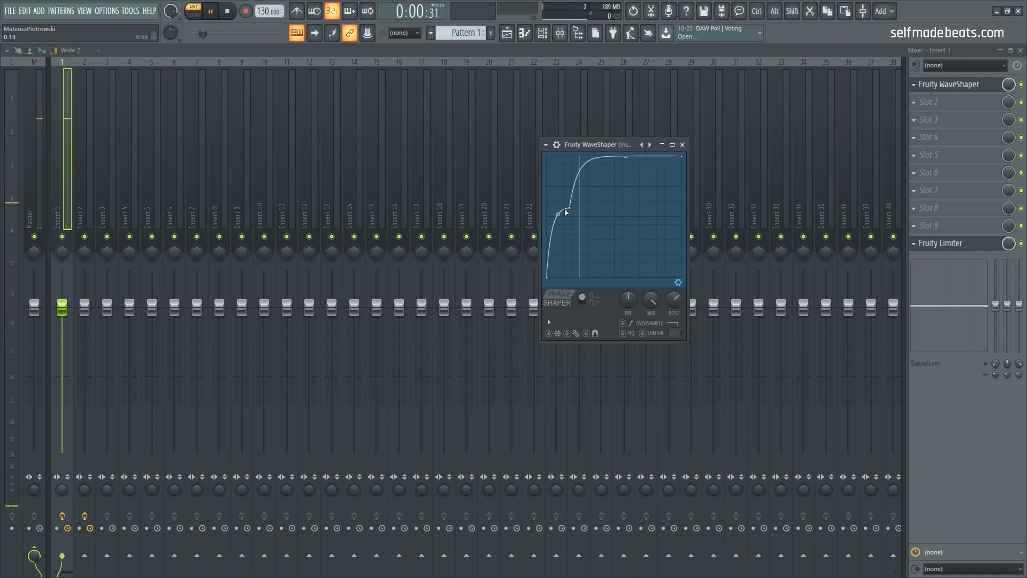
pyautogui.moveTo(558, 214); pyautogui.dragTo(558, 206)
pyautogui.press('space')
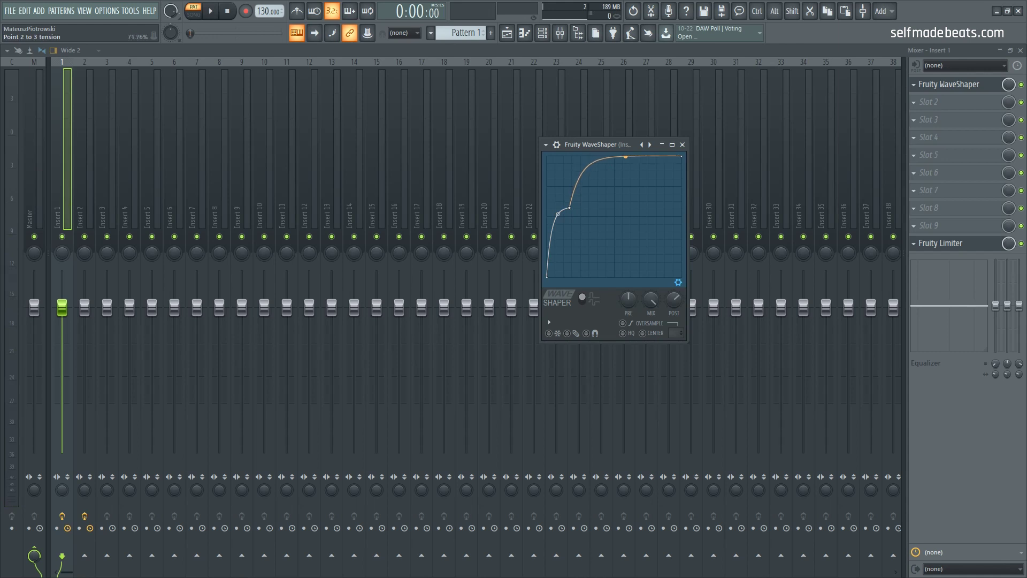
# Set the tension between WaveShaper curve points 2 and 3 to about 62.82% and audition the pattern.
pyautogui.moveTo(625, 157); pyautogui.dragTo(627, 157)
pyautogui.press('space')
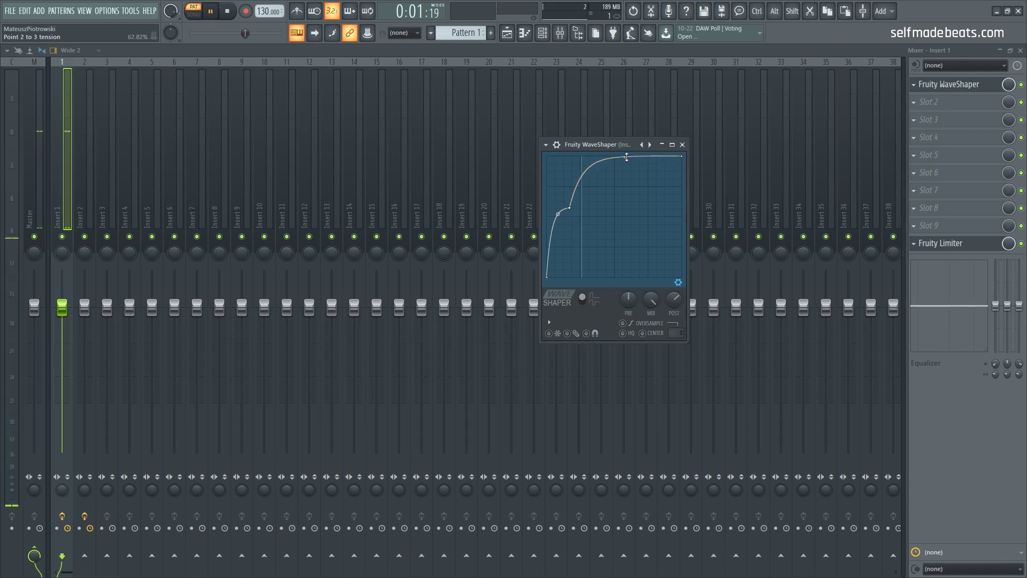
pyautogui.press('space')
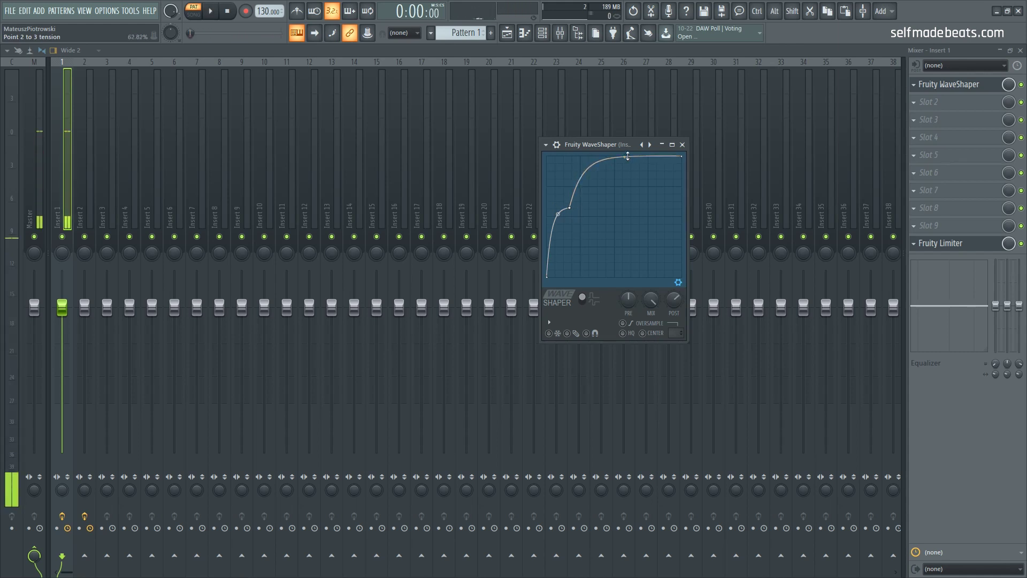
pyautogui.click(683, 144)
# Load Fruity Soft Clipper into effect slot 2 of Insert 1 and raise its post level.
pyautogui.click(931, 102)
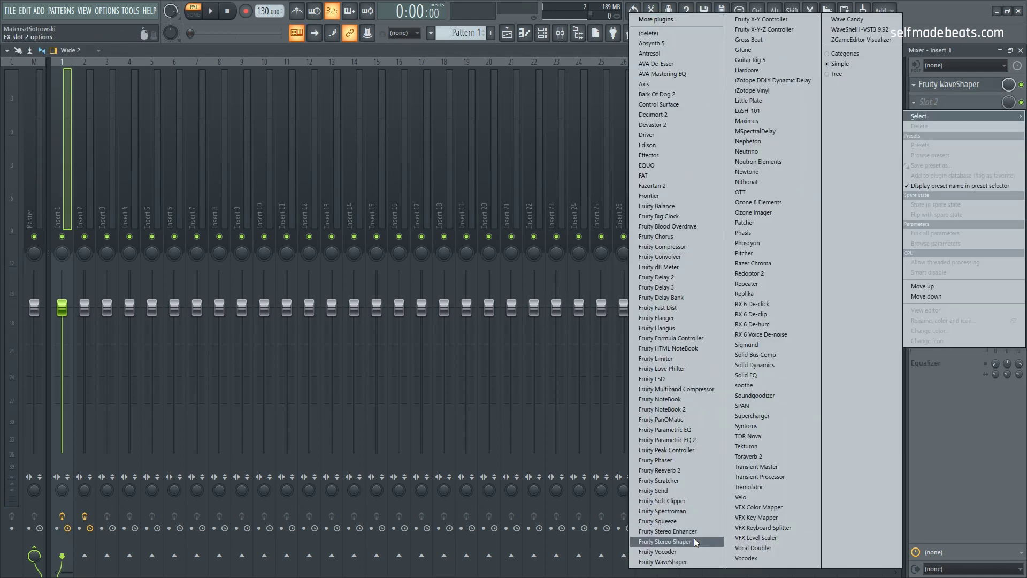
pyautogui.click(680, 500)
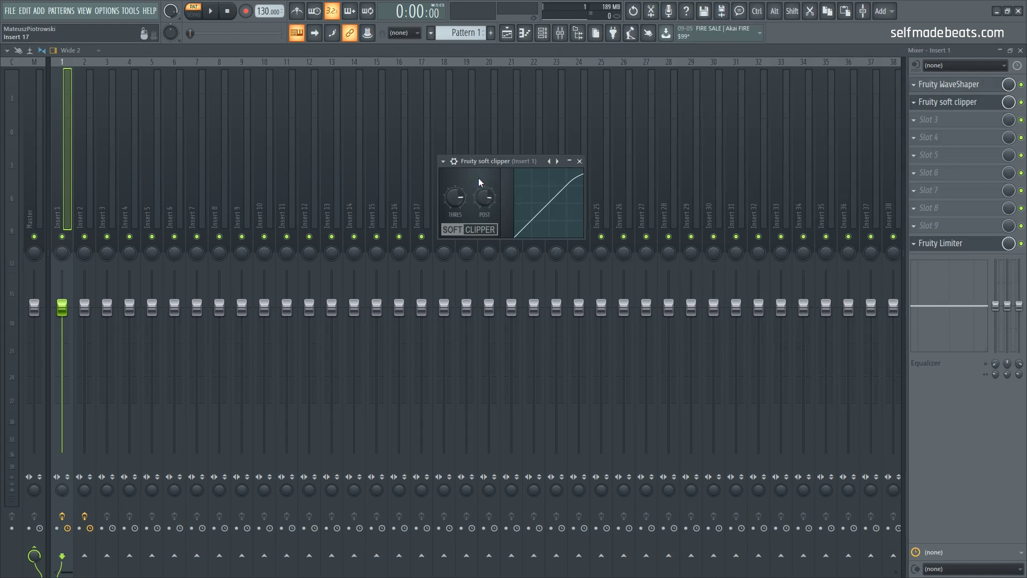
pyautogui.moveTo(488, 202); pyautogui.dragTo(488, 185)
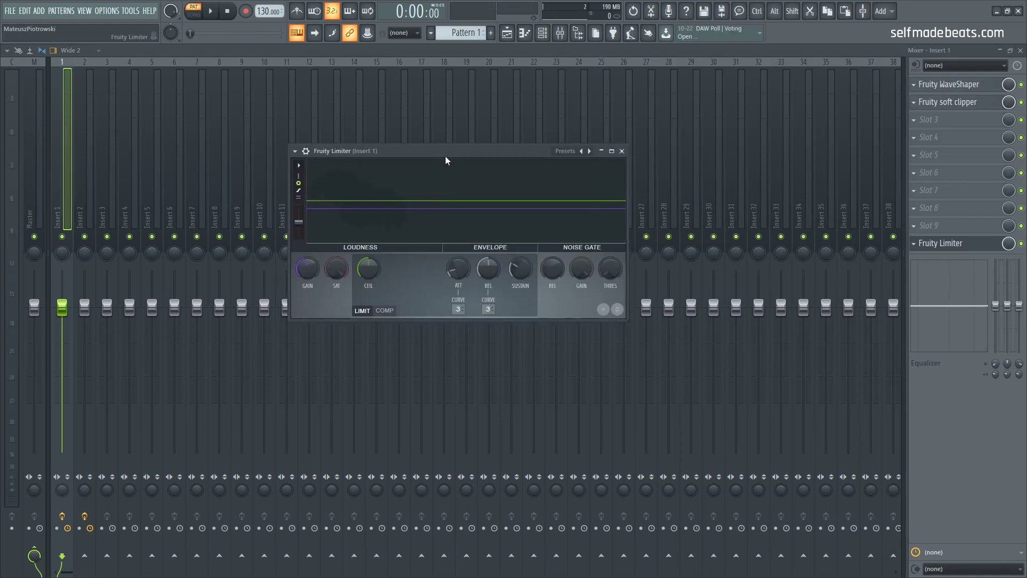
# Inspect the signal in Fruity Limiter's display while the pattern plays.
pyautogui.moveTo(445, 155); pyautogui.dragTo(446, 159)
pyautogui.press('space')
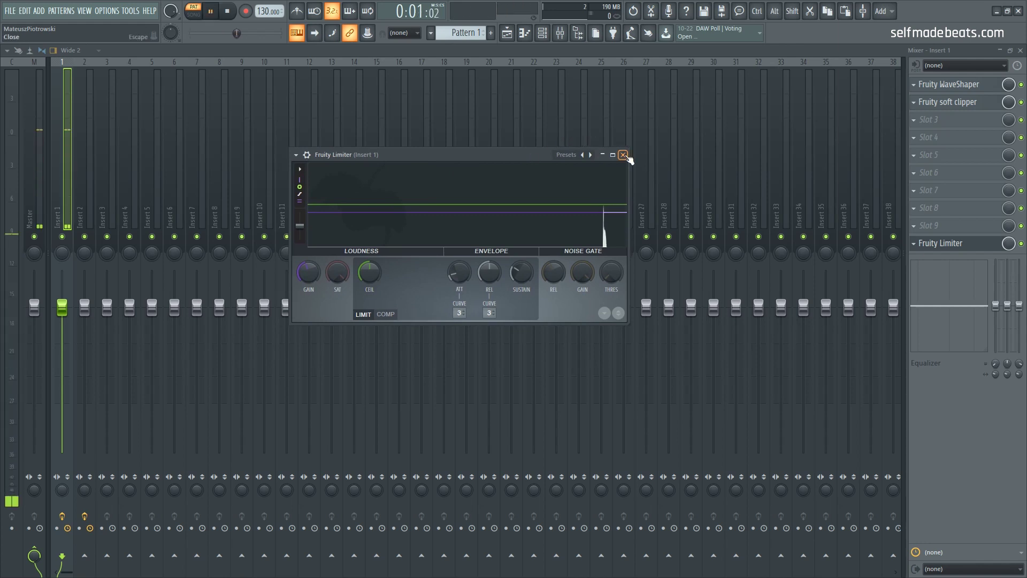
pyautogui.click(623, 154)
pyautogui.press('space')
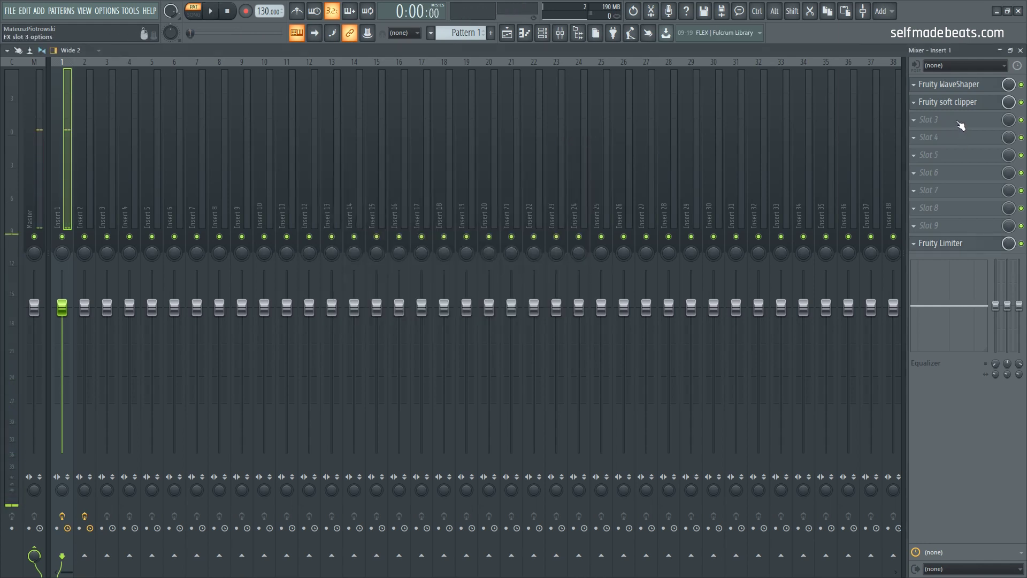
# Load Redoptor 2 into effect slot 3 of Insert 1 and choose its Little Fuzzy preset.
pyautogui.click(957, 119)
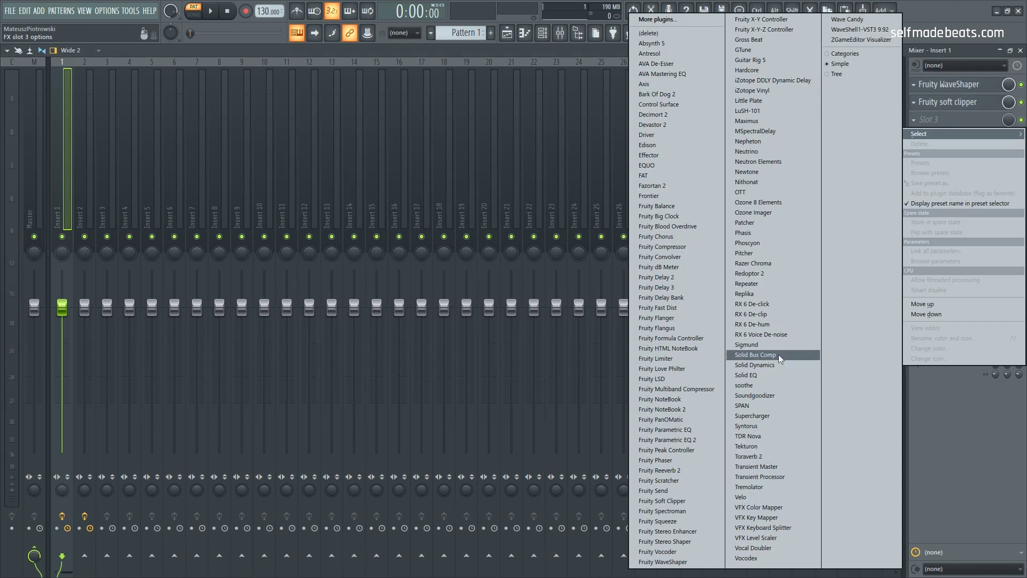
pyautogui.click(766, 274)
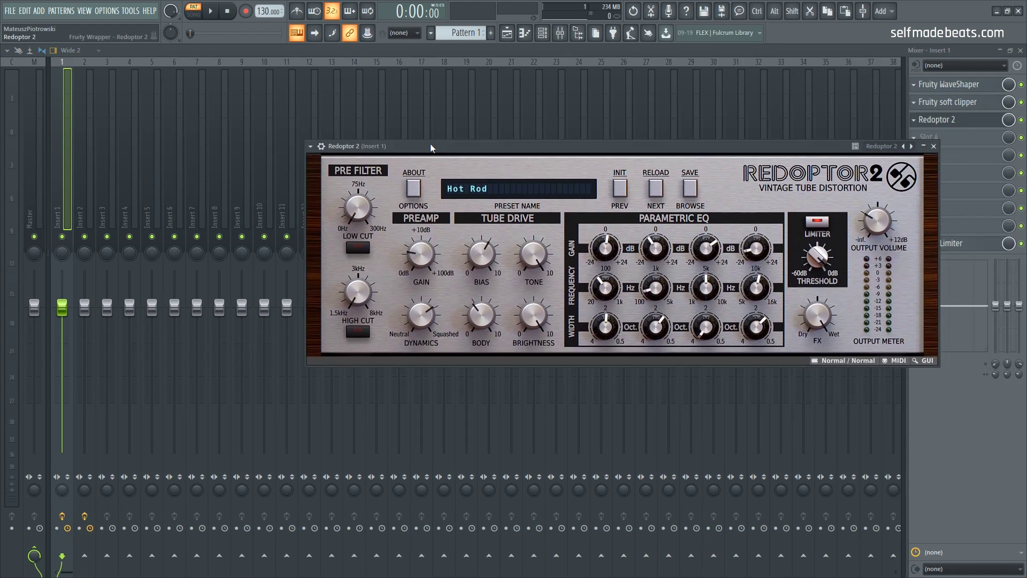
pyautogui.click(498, 193)
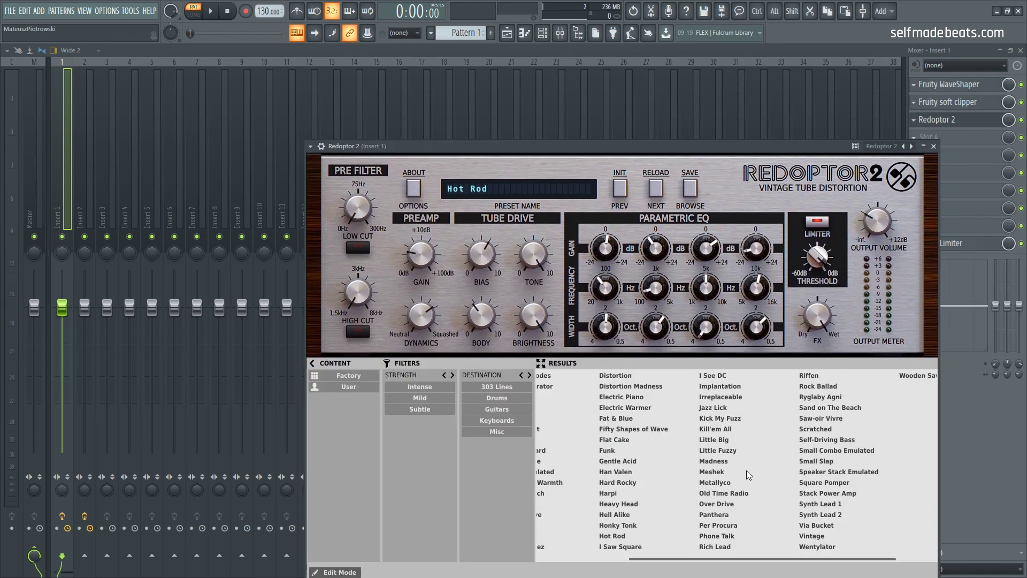
pyautogui.click(725, 450)
pyautogui.hscroll(-3, 736, 465)
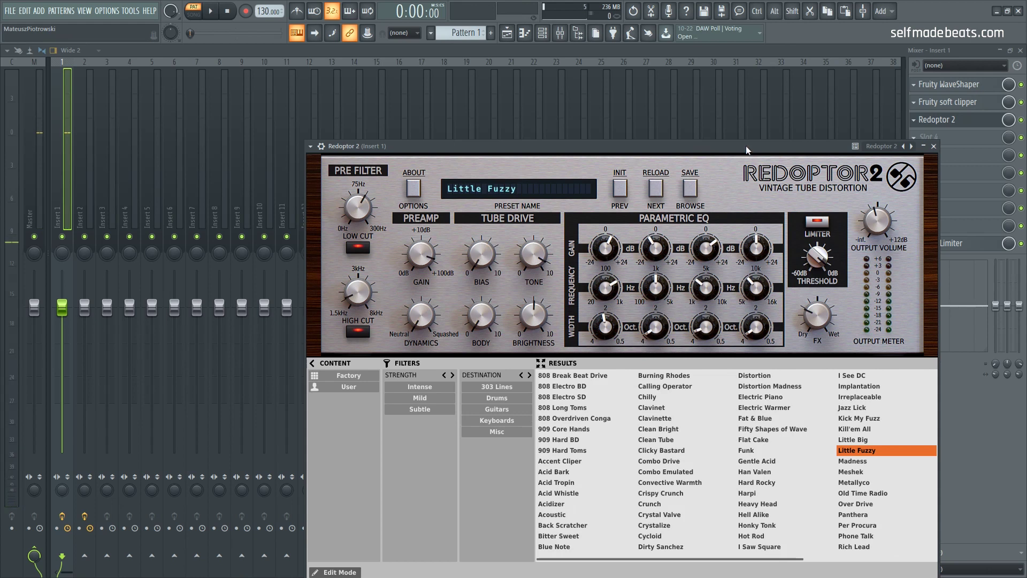
pyautogui.click(934, 146)
# Move Redoptor 2 down to effect slot 4 and load Fruity Blood Overdrive into slot 3.
pyautogui.click(933, 140)
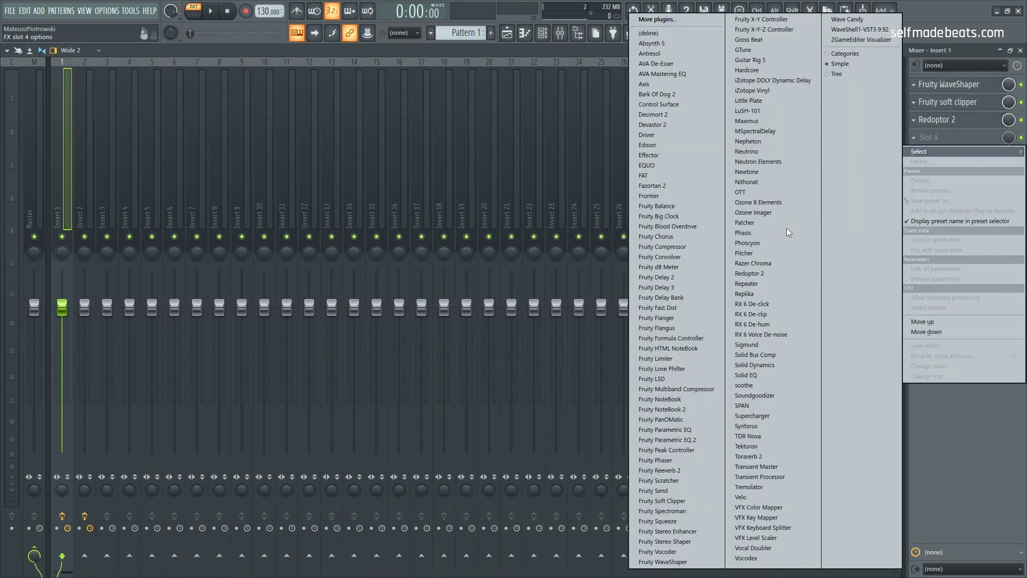
pyautogui.click(946, 115)
pyautogui.scroll(-1, 950, 120)
pyautogui.click(946, 122)
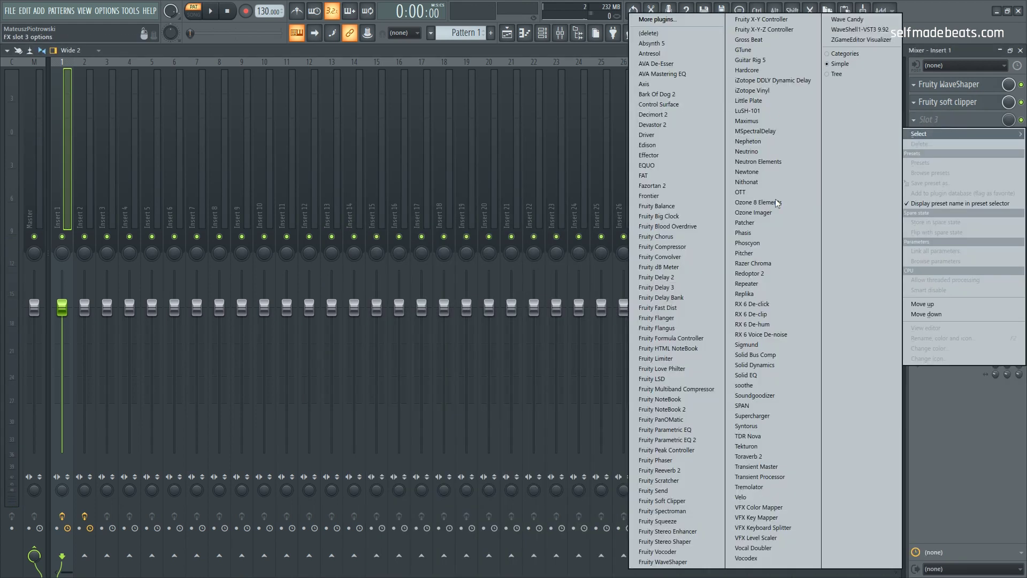
pyautogui.click(705, 229)
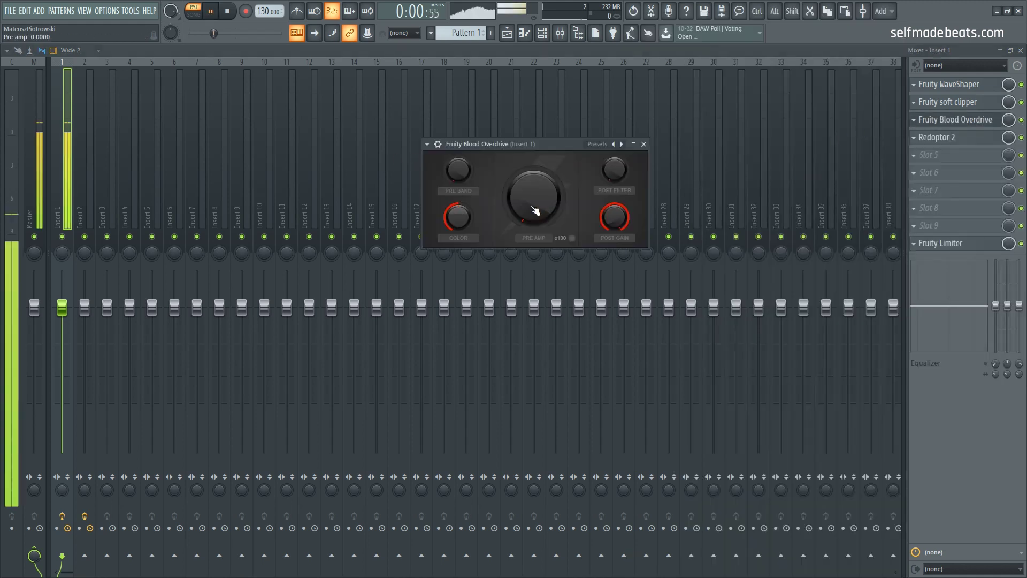
# Set Fruity Blood Overdrive's color to about 0.81, with a low pre amp and slightly reduced post gain, during playback.
pyautogui.moveTo(533, 208); pyautogui.dragTo(533, 187)
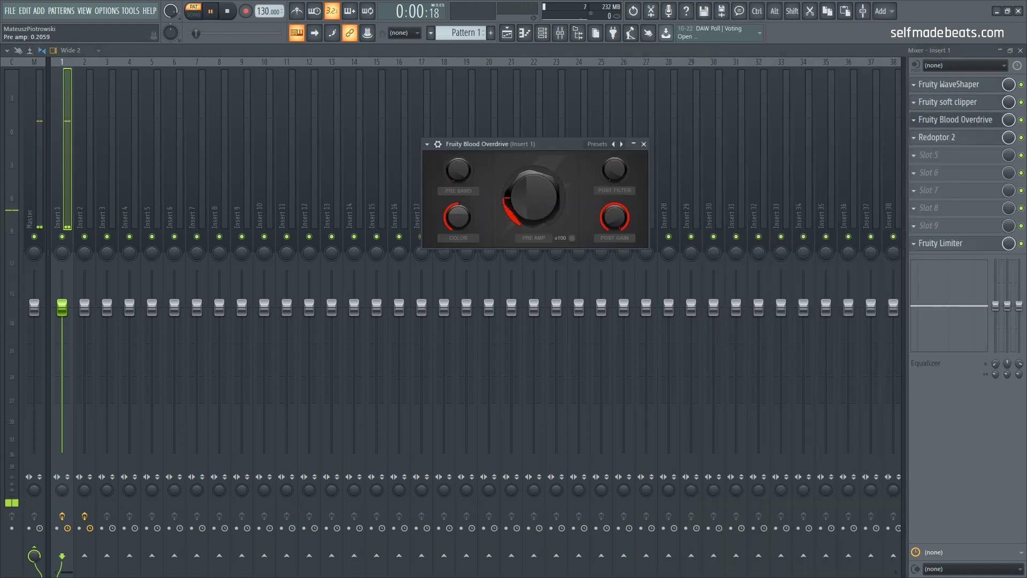
pyautogui.moveTo(459, 216); pyautogui.dragTo(458, 239)
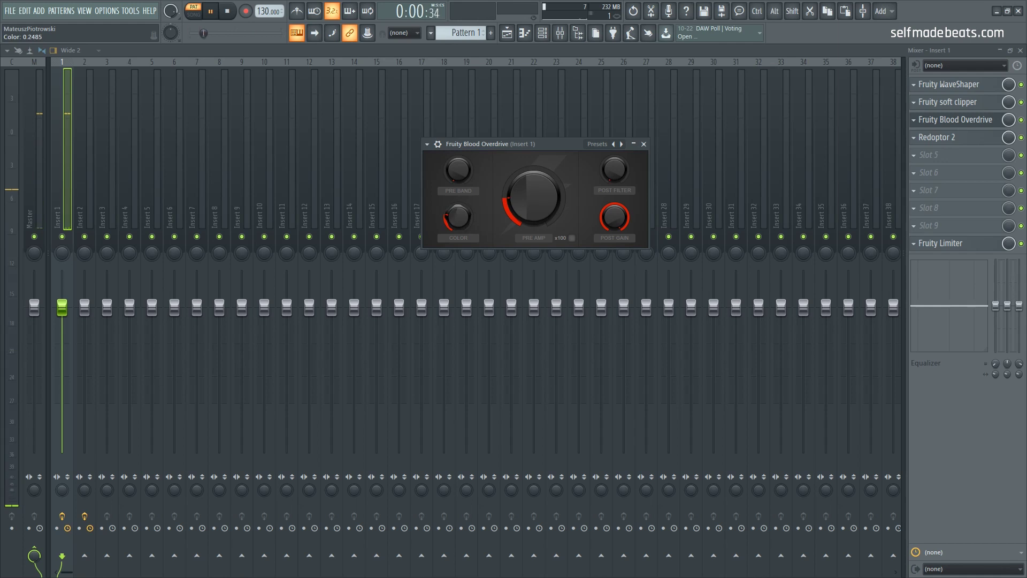
pyautogui.moveTo(610, 217); pyautogui.dragTo(610, 231)
pyautogui.moveTo(533, 198); pyautogui.dragTo(533, 207)
pyautogui.moveTo(460, 216); pyautogui.dragTo(460, 188)
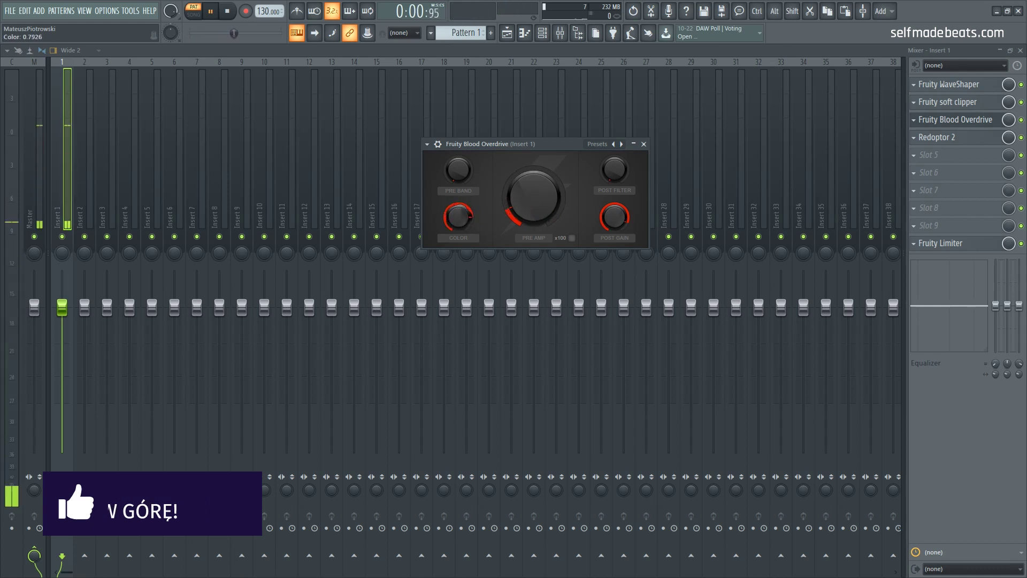
pyautogui.moveTo(460, 188); pyautogui.dragTo(460, 186)
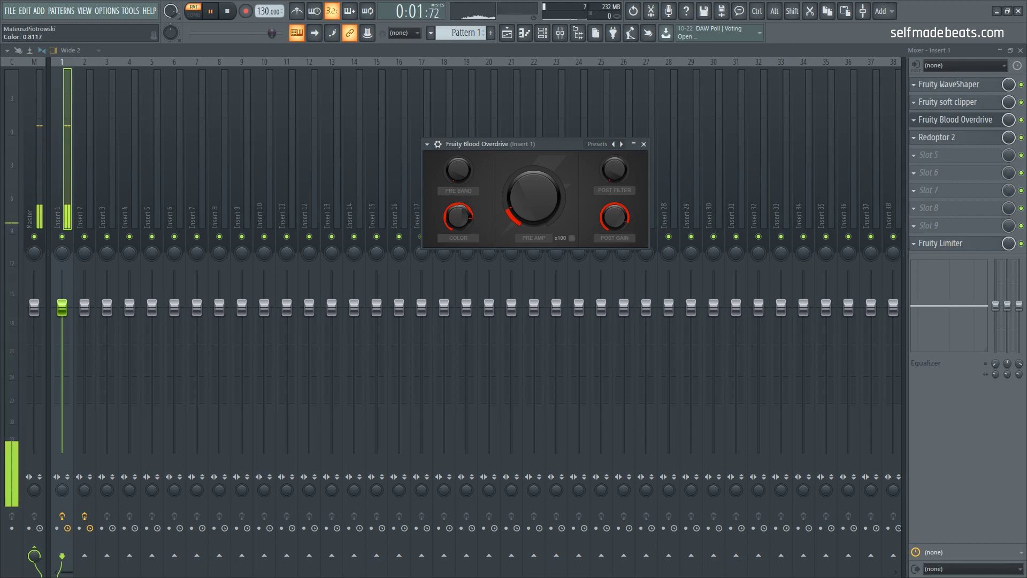
pyautogui.click(965, 120)
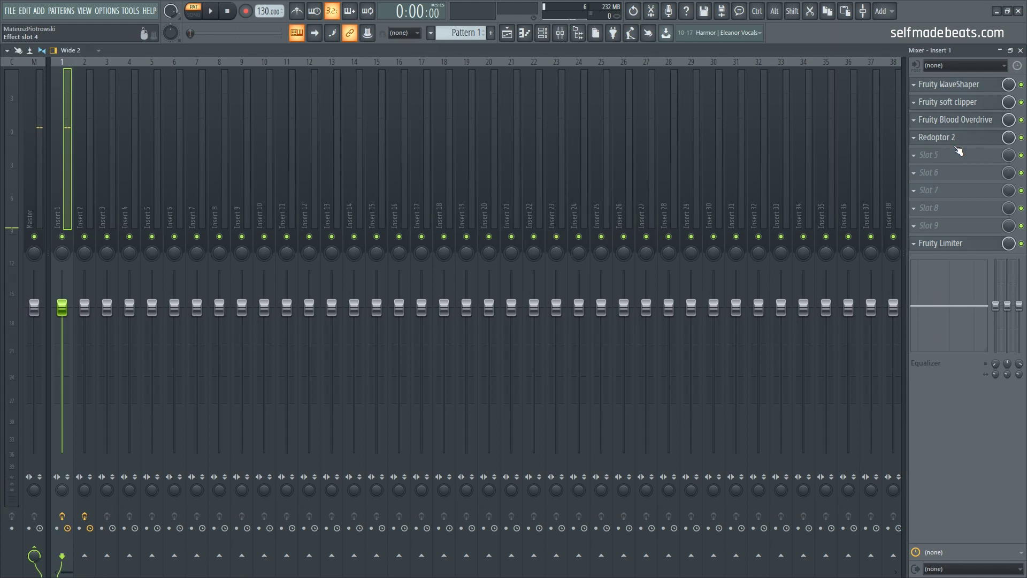
# Reopen Redoptor 2 and set its FX mix to 85/15% dry/wet while the pattern plays.
pyautogui.click(957, 138)
pyautogui.press('space')
pyautogui.moveTo(792, 264); pyautogui.dragTo(790, 230)
pyautogui.moveTo(782, 267)
pyautogui.mouseDown()
pyautogui.moveTo(780, 305)
pyautogui.moveTo(779, 282)
pyautogui.mouseUp()
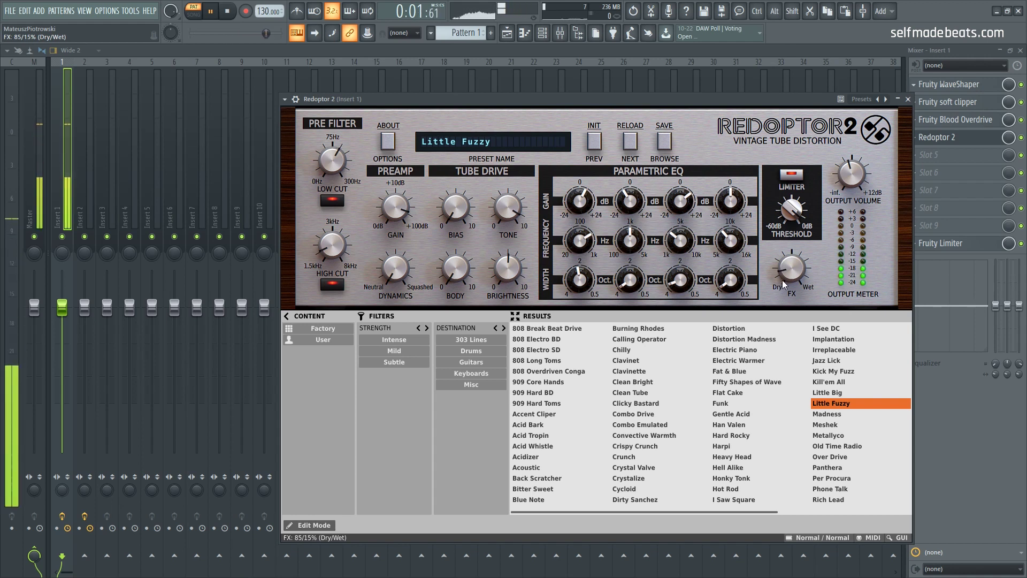
pyautogui.press('space')
pyautogui.click(908, 100)
# Load Fruity Parametric EQ 2 into effect slot 5 of Insert 1.
pyautogui.click(914, 155)
pyautogui.moveTo(919, 170)
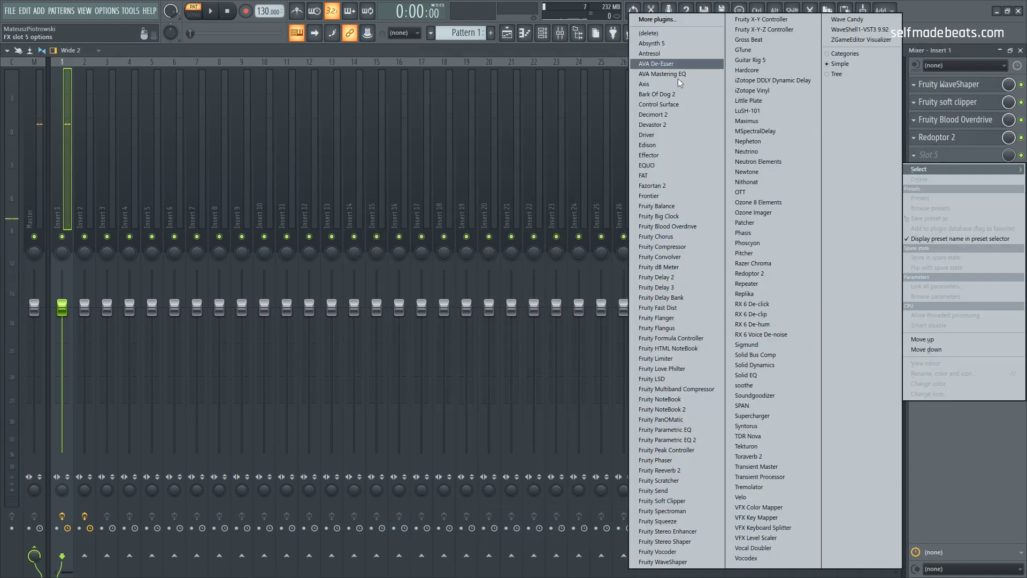
pyautogui.click(695, 440)
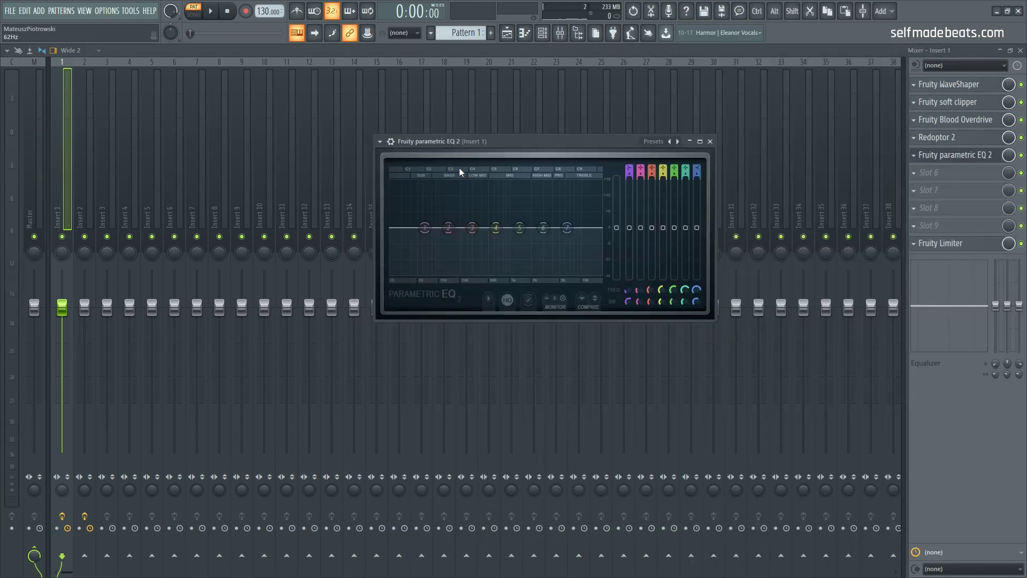
# Turn EQ band 1 into a high-pass filter and set its cutoff to about 215 Hz during playback.
pyautogui.moveTo(630, 168); pyautogui.dragTo(629, 179)
pyautogui.press('space')
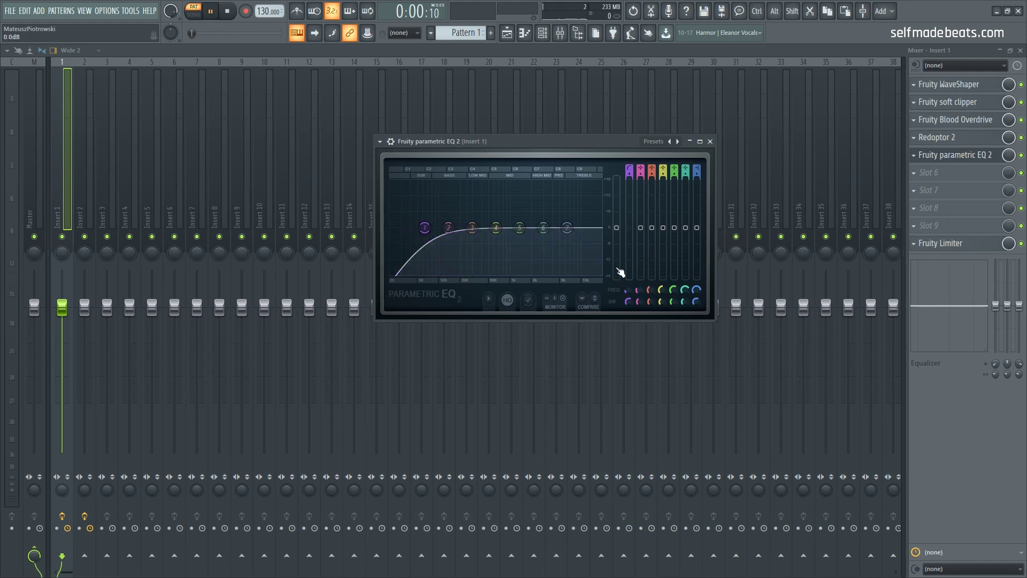
pyautogui.moveTo(628, 301); pyautogui.dragTo(628, 273)
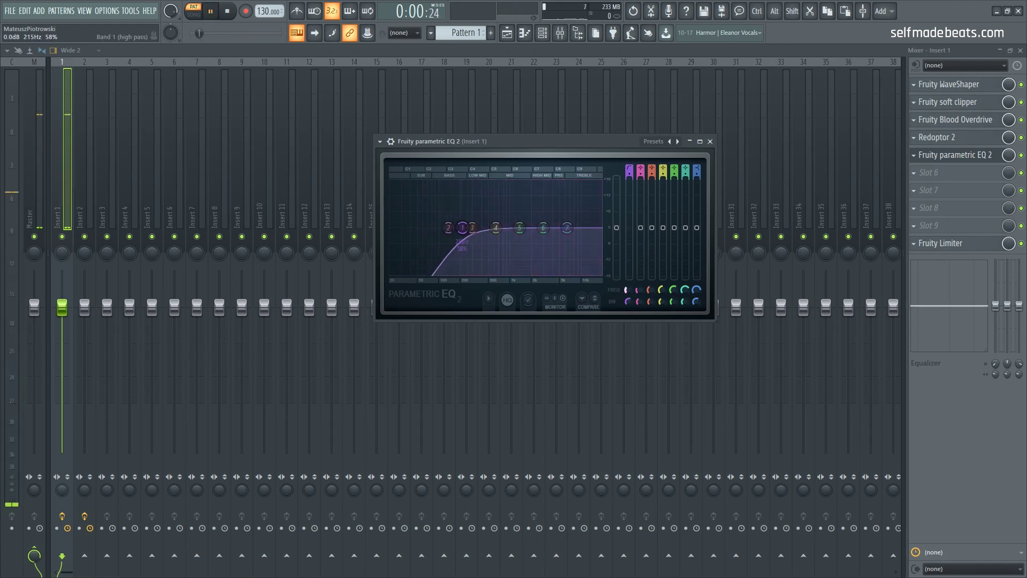
pyautogui.press('space')
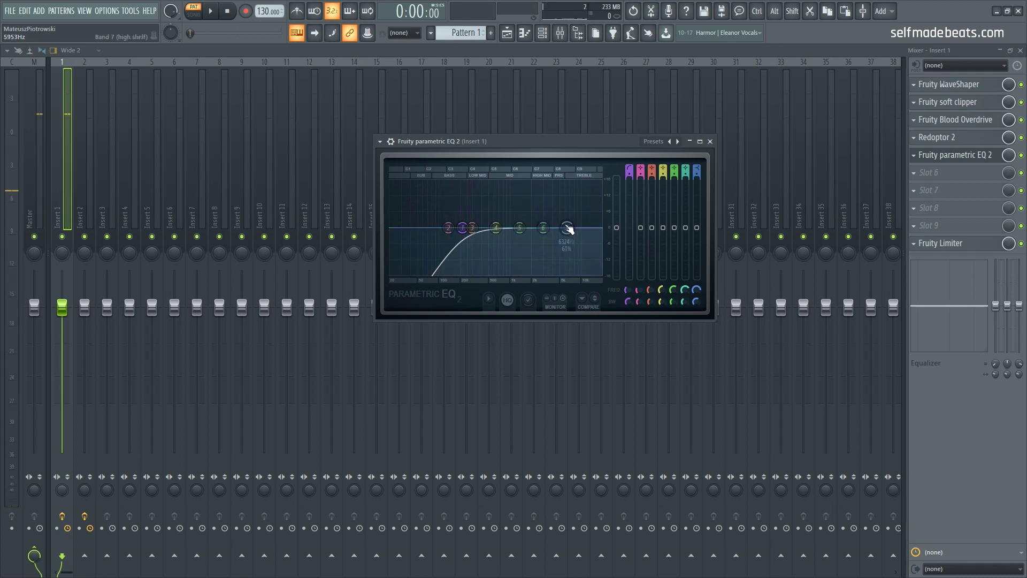
# Cut EQ band 4 at about 494 Hz with a narrow 14% width while auditioning the pattern.
pyautogui.moveTo(496, 228); pyautogui.dragTo(491, 235)
pyautogui.press('space')
pyautogui.moveTo(488, 236); pyautogui.dragTo(486, 233)
pyautogui.press('space')
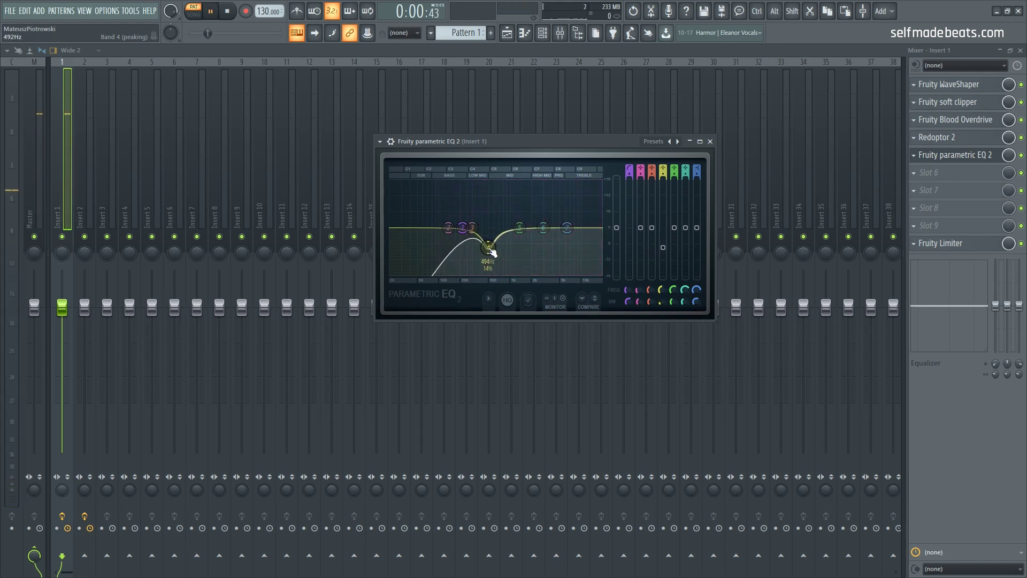
pyautogui.press('space')
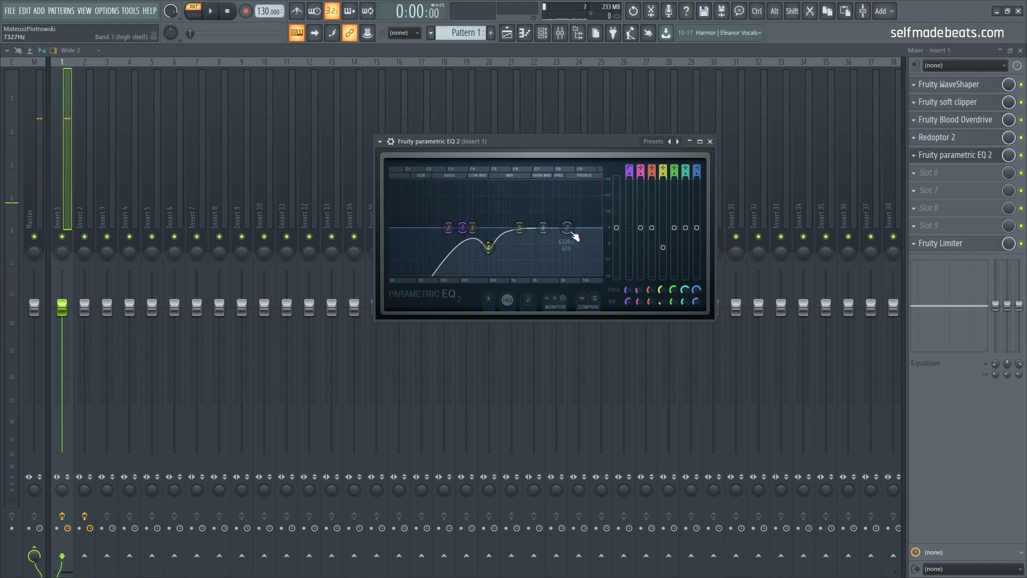
# Try EQ band 7's high shelf at -5.3 dB near 6364 Hz and at 2.0 dB near 6739 Hz while auditioning.
pyautogui.press('space')
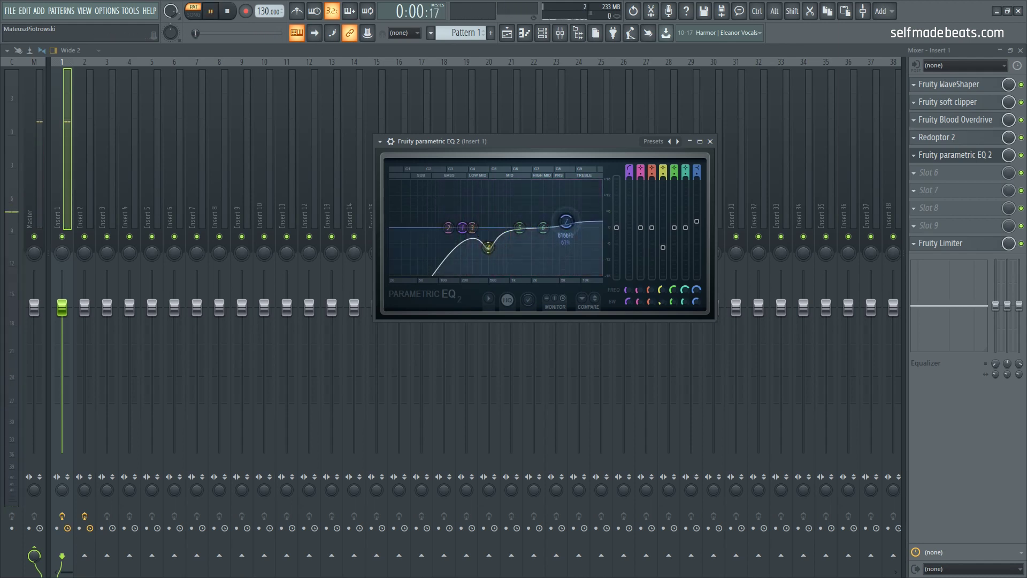
pyautogui.moveTo(566, 223); pyautogui.dragTo(567, 241)
pyautogui.press('space')
pyautogui.press('space')
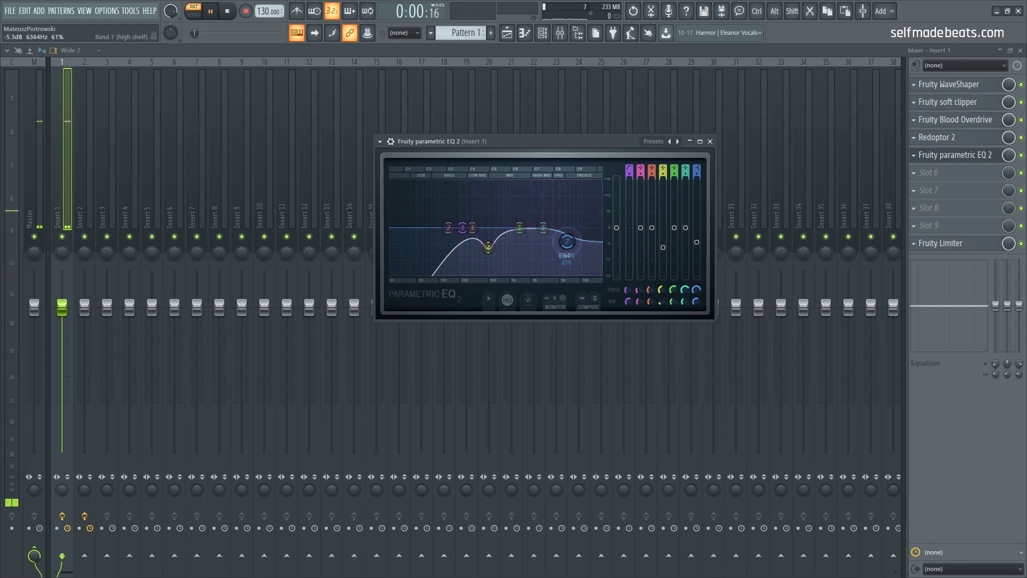
pyautogui.moveTo(567, 242)
pyautogui.mouseDown()
pyautogui.moveTo(581, 244)
pyautogui.moveTo(566, 244)
pyautogui.moveTo(569, 222)
pyautogui.mouseUp()
pyautogui.press('space')
pyautogui.press('space')
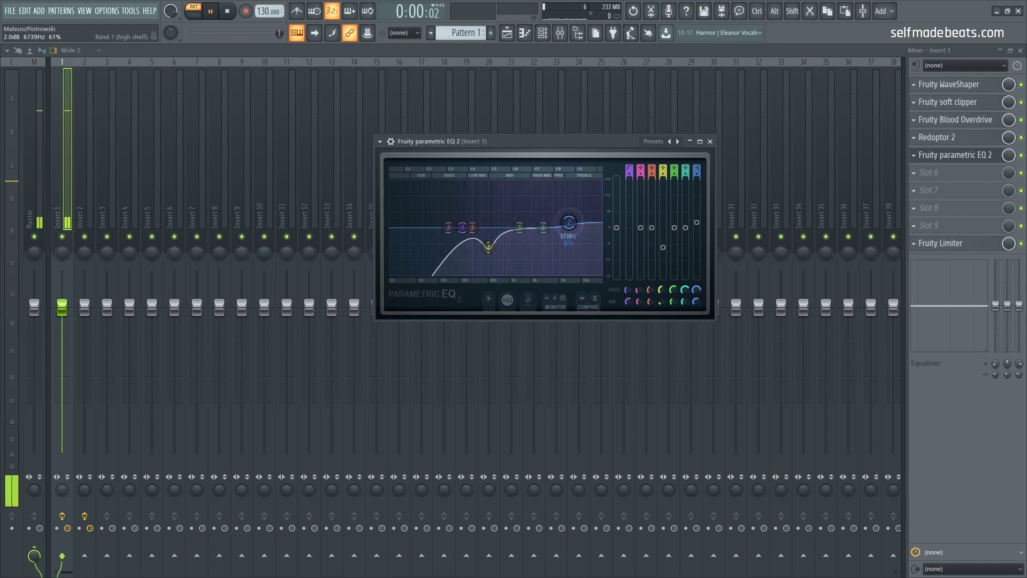
# Flatten the band 7 shelf and cut EQ band 6 by 4.8 dB at 6131 Hz with a 9% width.
pyautogui.press('space')
pyautogui.moveTo(569, 222)
pyautogui.mouseDown()
pyautogui.moveTo(574, 231)
pyautogui.moveTo(546, 230)
pyautogui.moveTo(564, 238)
pyautogui.mouseUp()
pyautogui.press('space')
pyautogui.scroll(-5, 562, 237)
pyautogui.scroll(2, 563, 239)
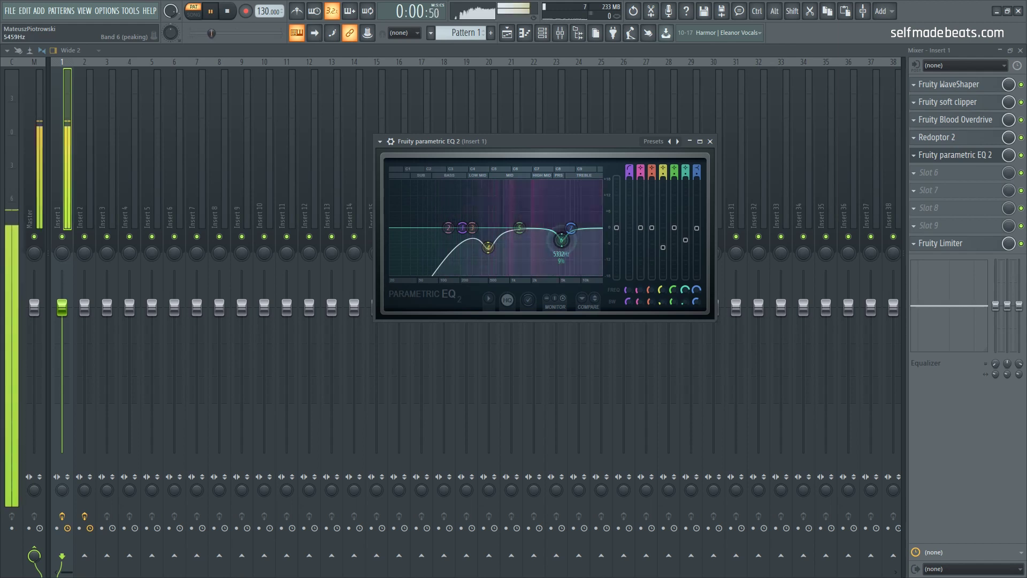
pyautogui.moveTo(563, 240); pyautogui.dragTo(567, 241)
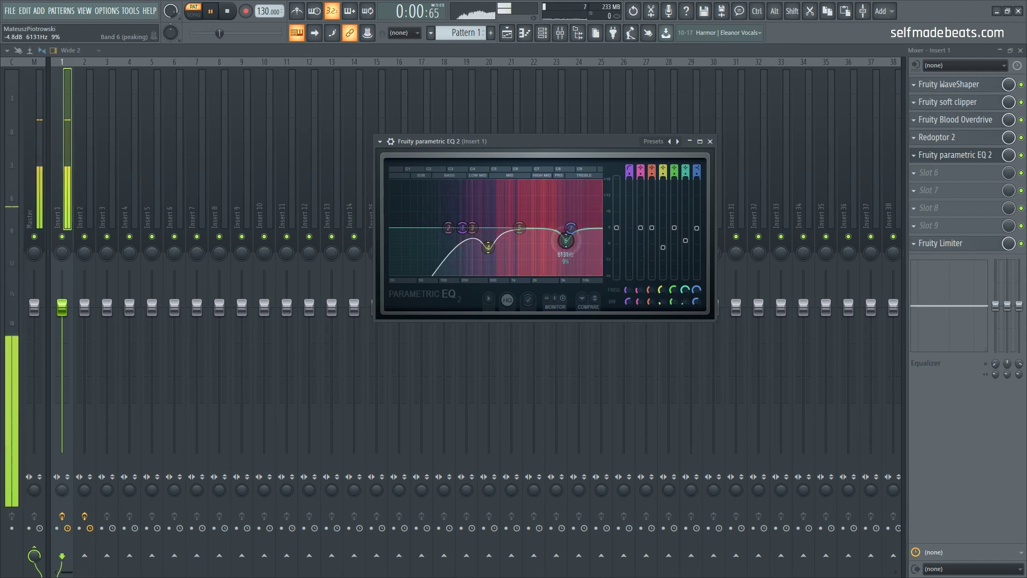
pyautogui.press('space')
pyautogui.click(710, 141)
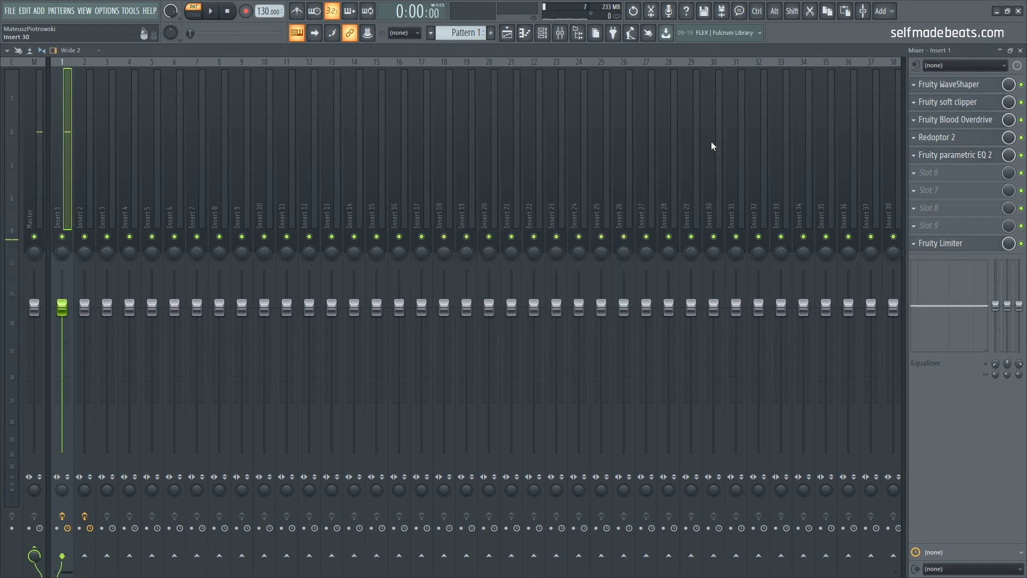
# Move Fruity Limiter to slot 6 directly below the EQ and load Edison into slot 7 of Insert 1.
pyautogui.moveTo(954, 244); pyautogui.dragTo(955, 175)
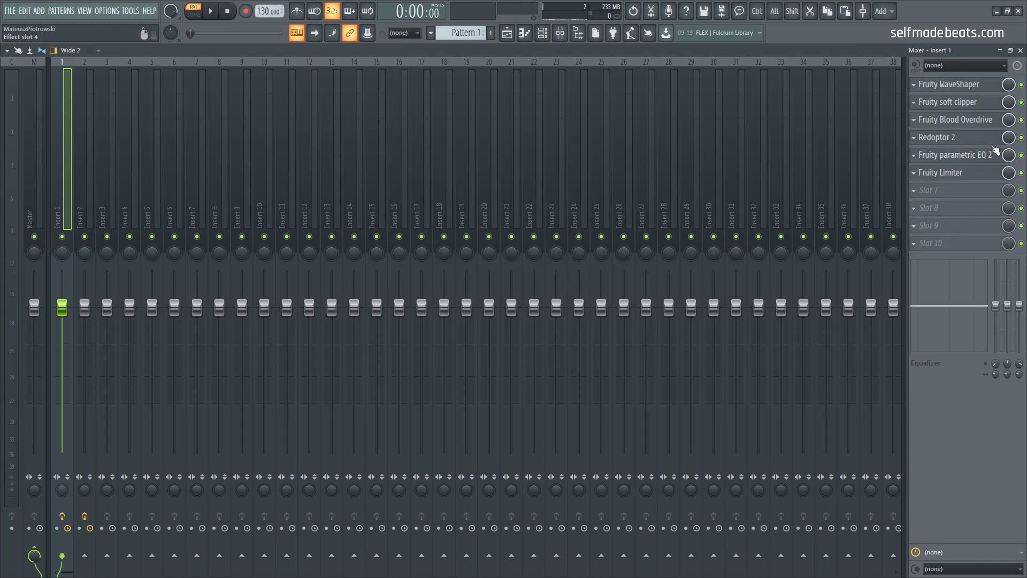
pyautogui.click(949, 190)
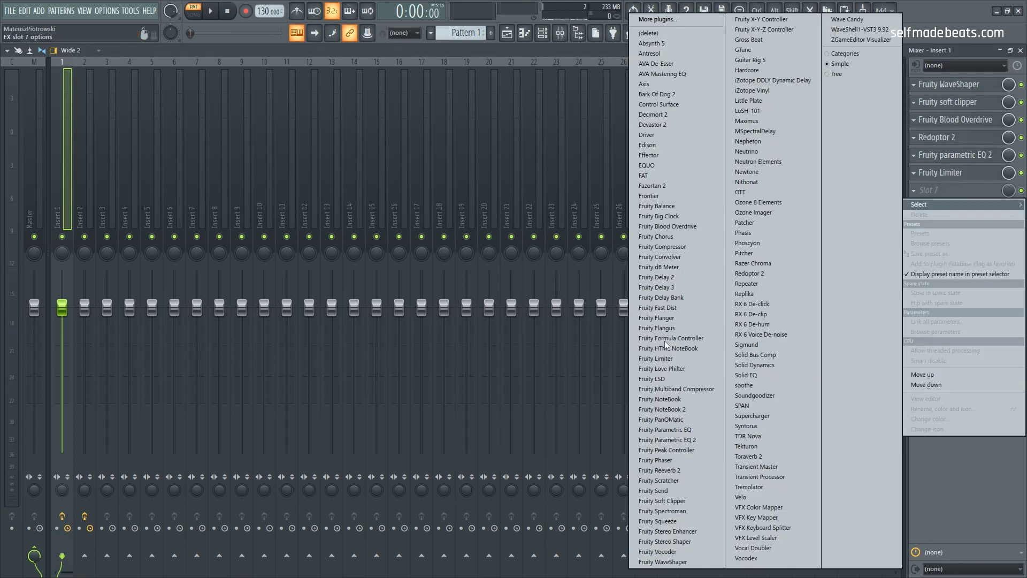
pyautogui.click(663, 145)
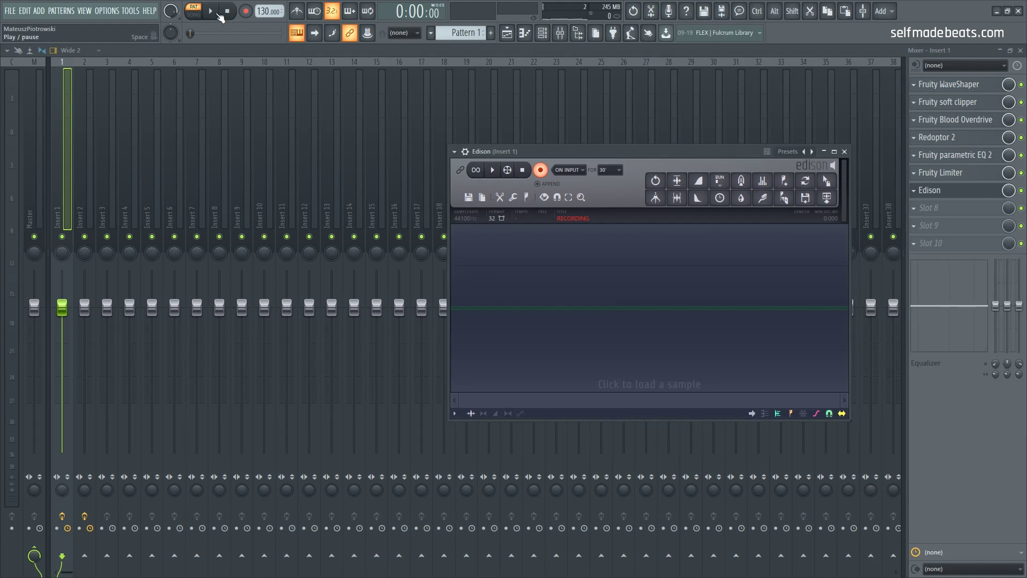
# Record the playing pattern into Edison, ending both the recording and the playback after two hits.
pyautogui.click(214, 13)
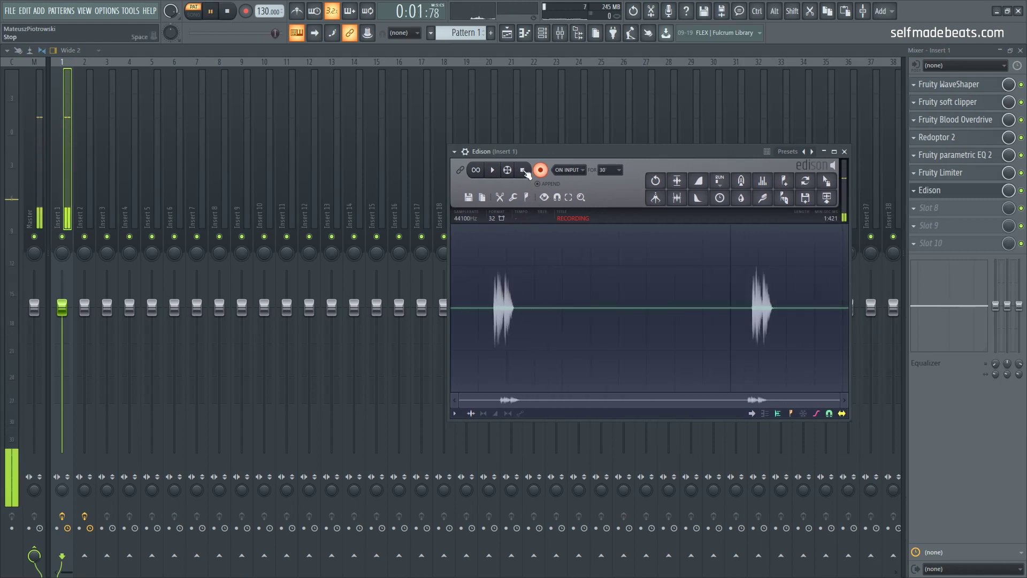
pyautogui.click(540, 169)
pyautogui.press('space')
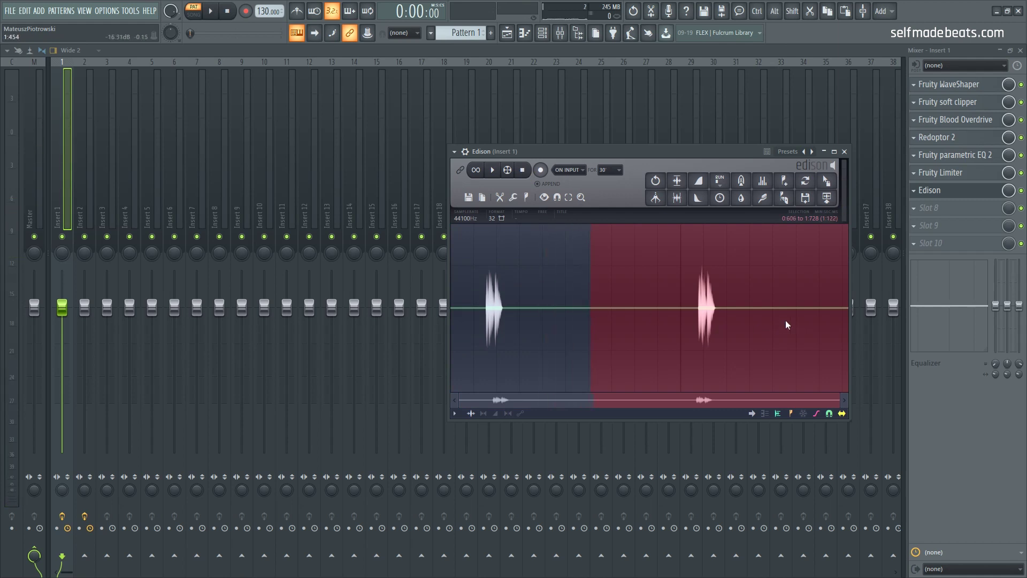
# Delete the second hit and the surrounding silence in Edison, keeping only the first clap hit.
pyautogui.moveTo(847, 305); pyautogui.dragTo(763, 307)
pyautogui.press('Delete')
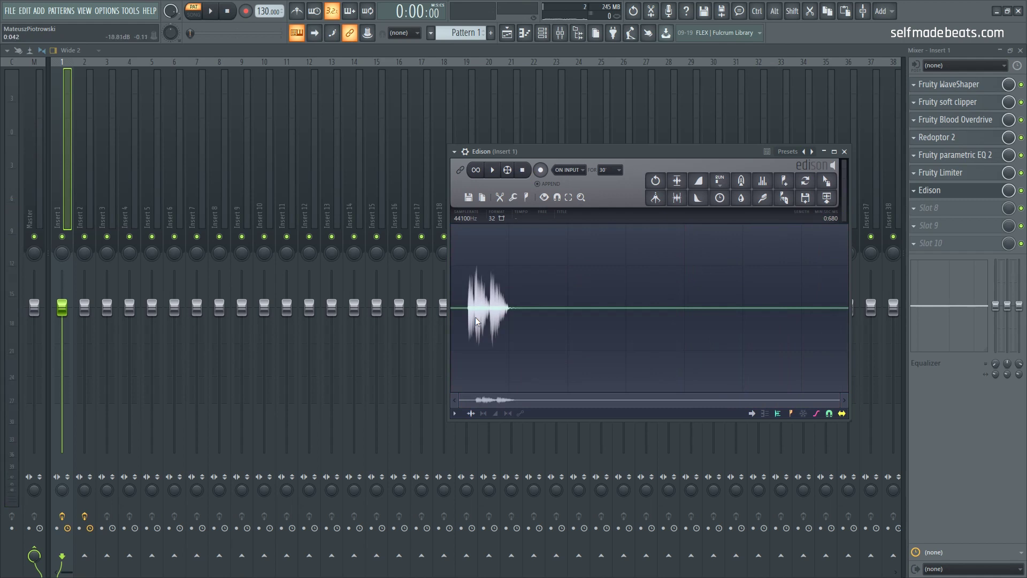
pyautogui.press('Delete')
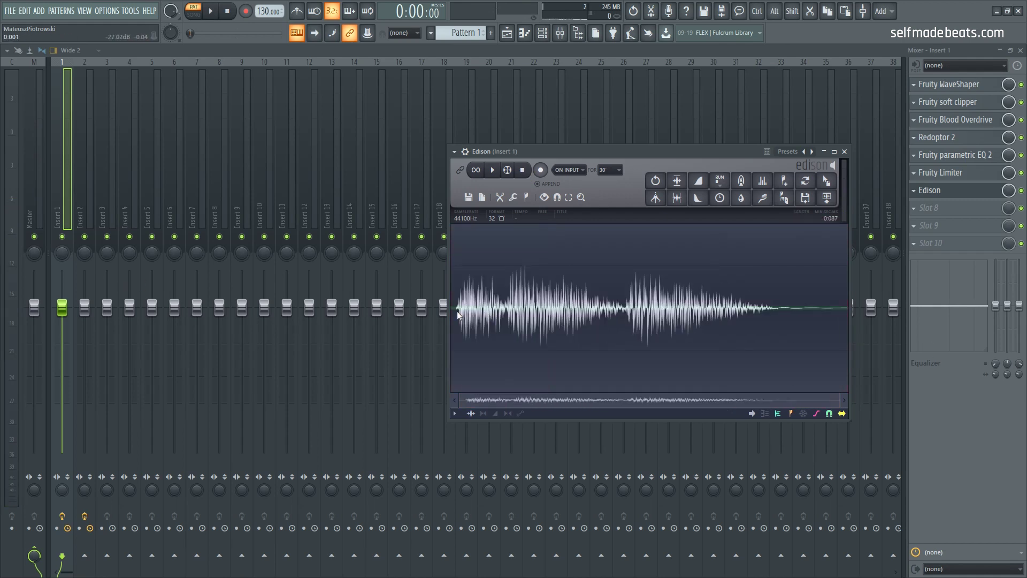
# Trim the remaining silent sliver before the clap's first transient so the sample starts right on the sound.
pyautogui.scroll(8, 482, 316)
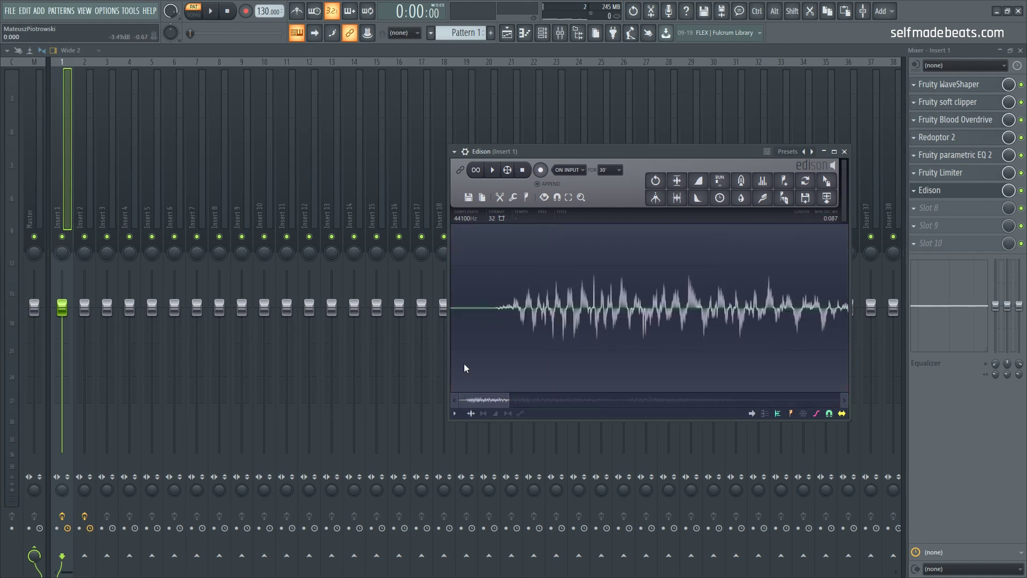
pyautogui.moveTo(499, 313); pyautogui.dragTo(234, 320)
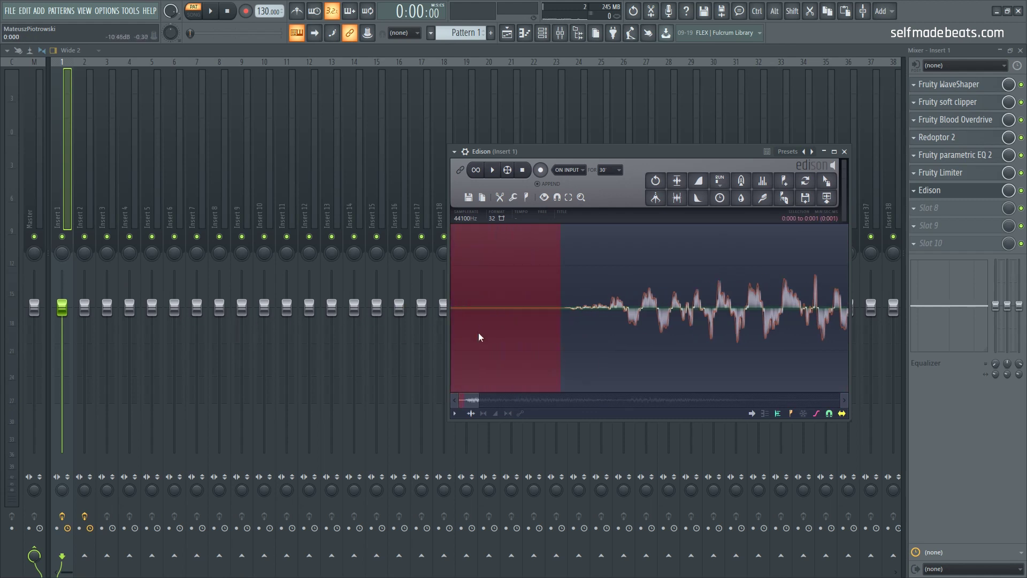
pyautogui.scroll(-8, 480, 323)
pyautogui.press('Delete')
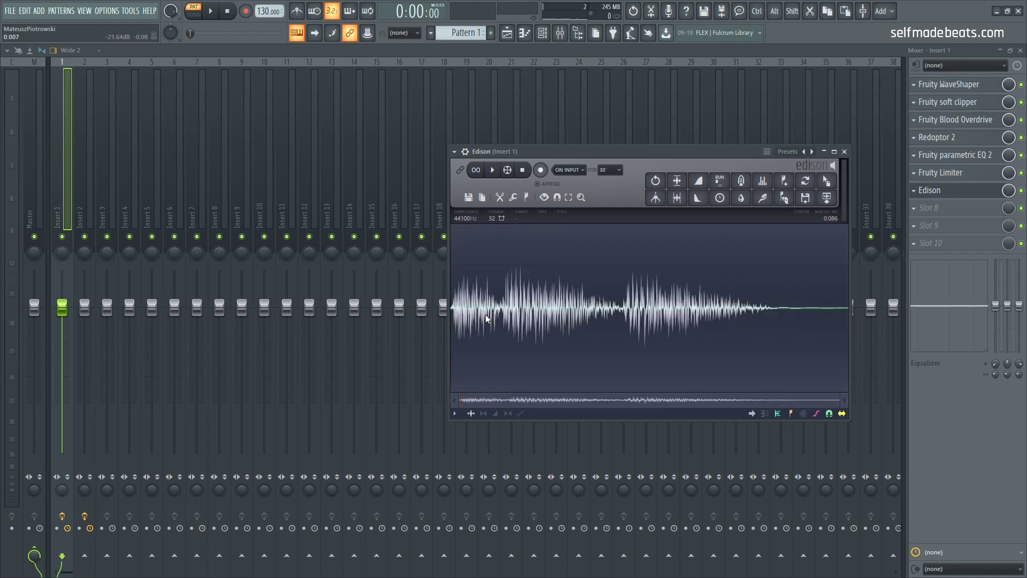
# Normalize the trimmed clap sample, auditioning it before and after, and close Edison and the mixer.
pyautogui.press('space')
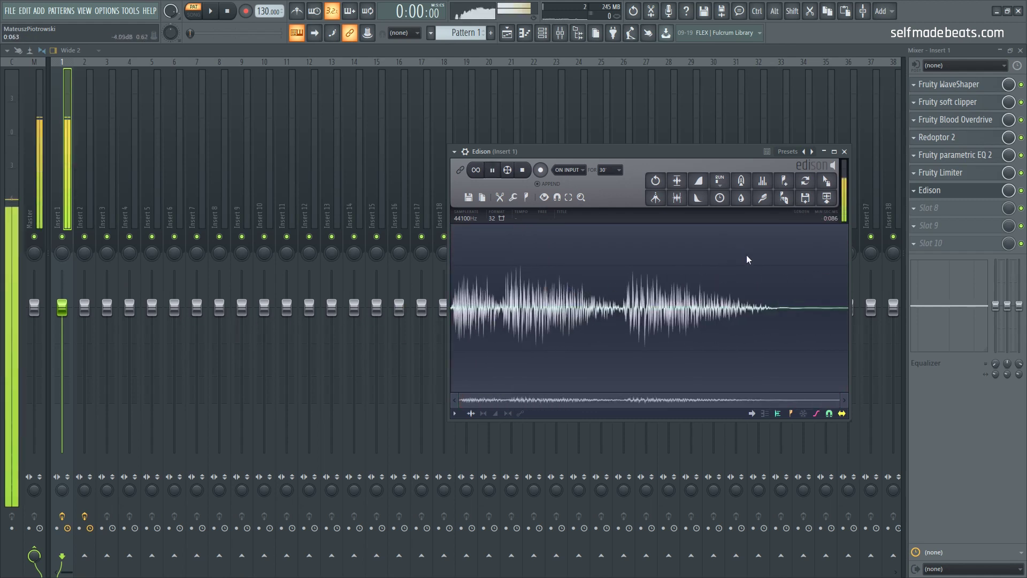
pyautogui.click(678, 182)
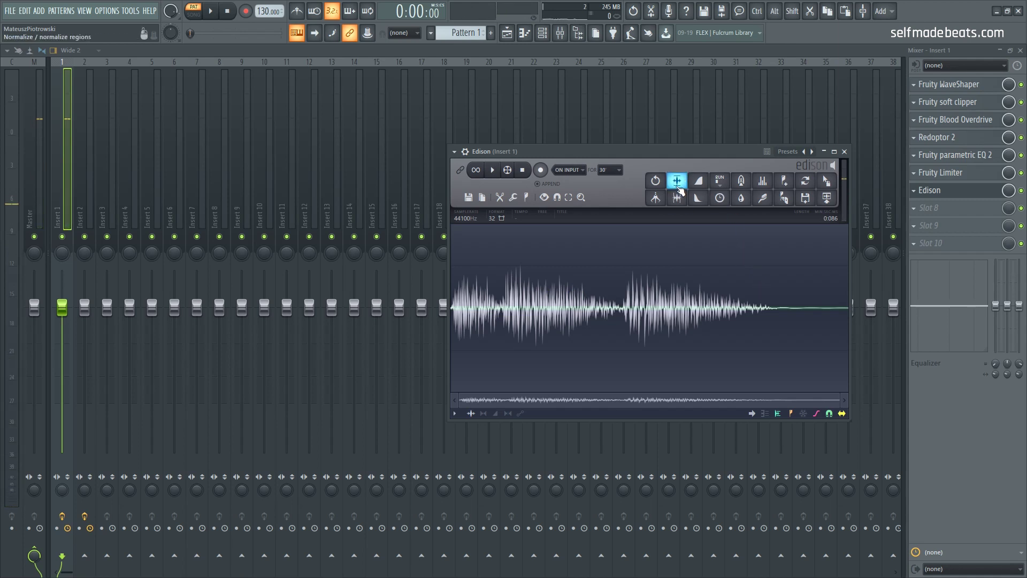
pyautogui.click(677, 182)
pyautogui.press('space')
pyautogui.press('space')
pyautogui.press('space')
pyautogui.press('space')
pyautogui.press('space')
pyautogui.press('space')
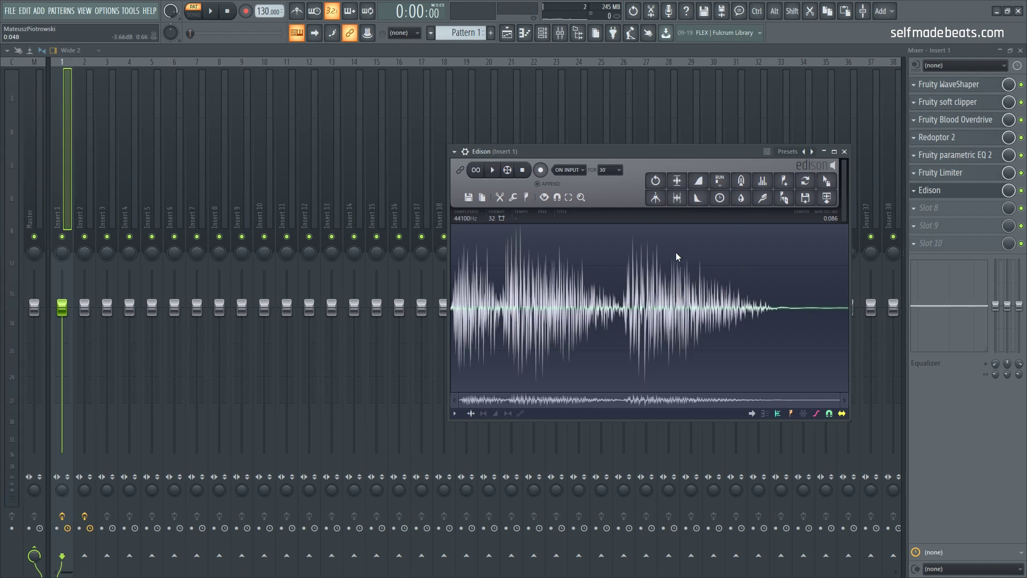
pyautogui.click(845, 152)
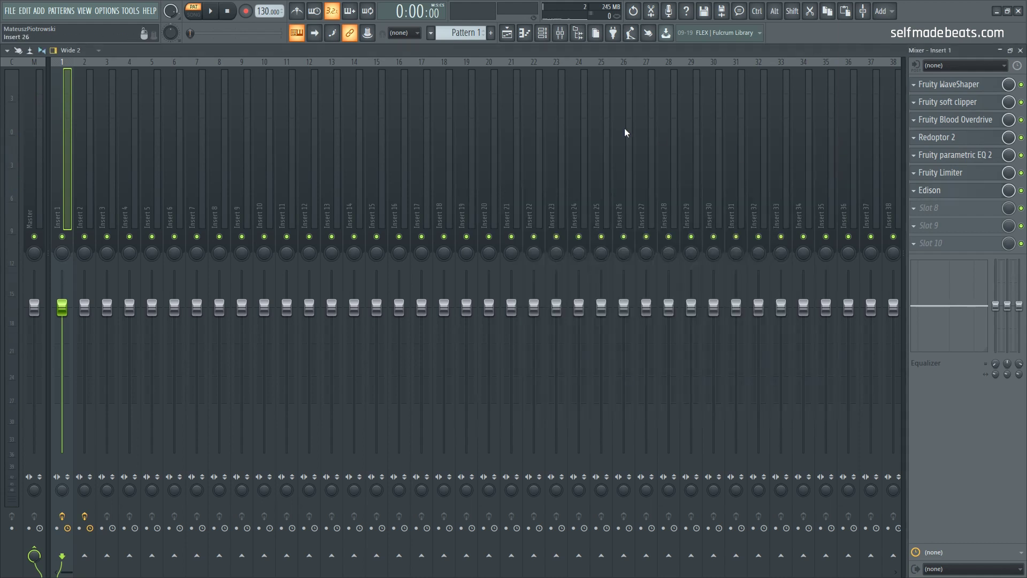
pyautogui.press('F9')
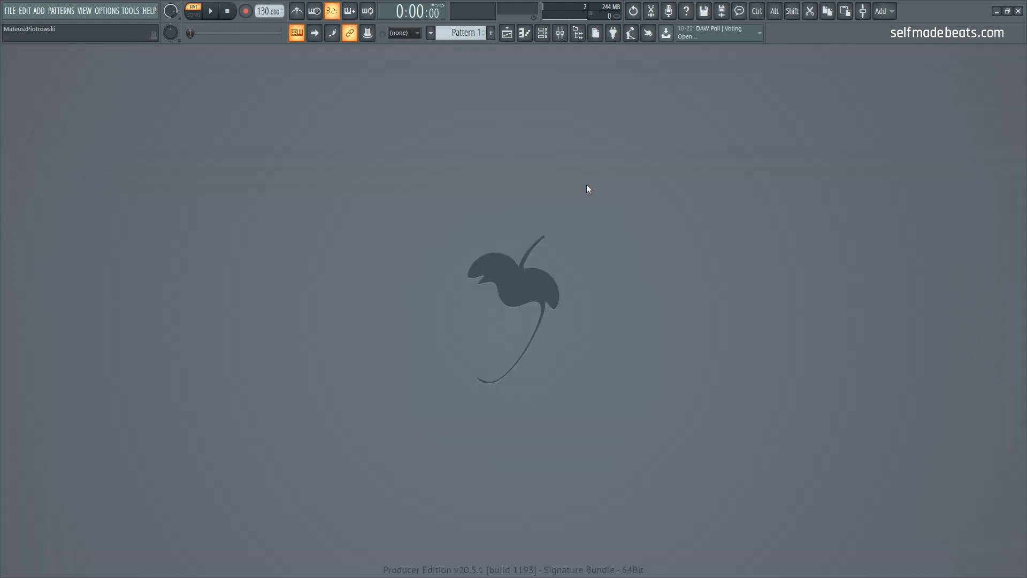